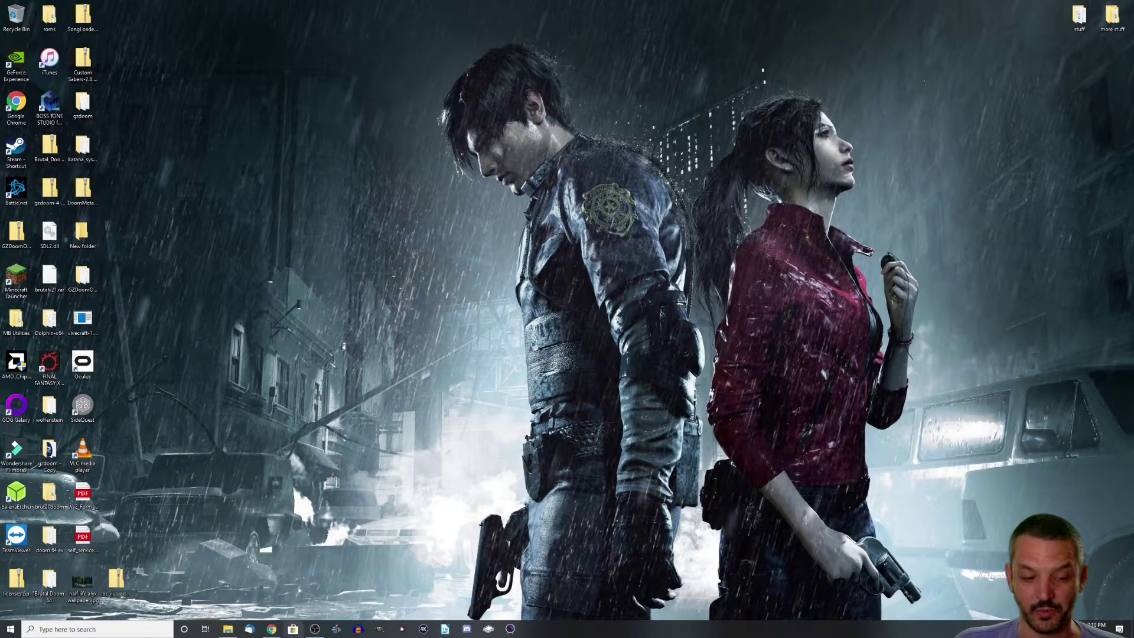
- Switch to OBS and open the recording section of the output settings
left_click(313, 631)
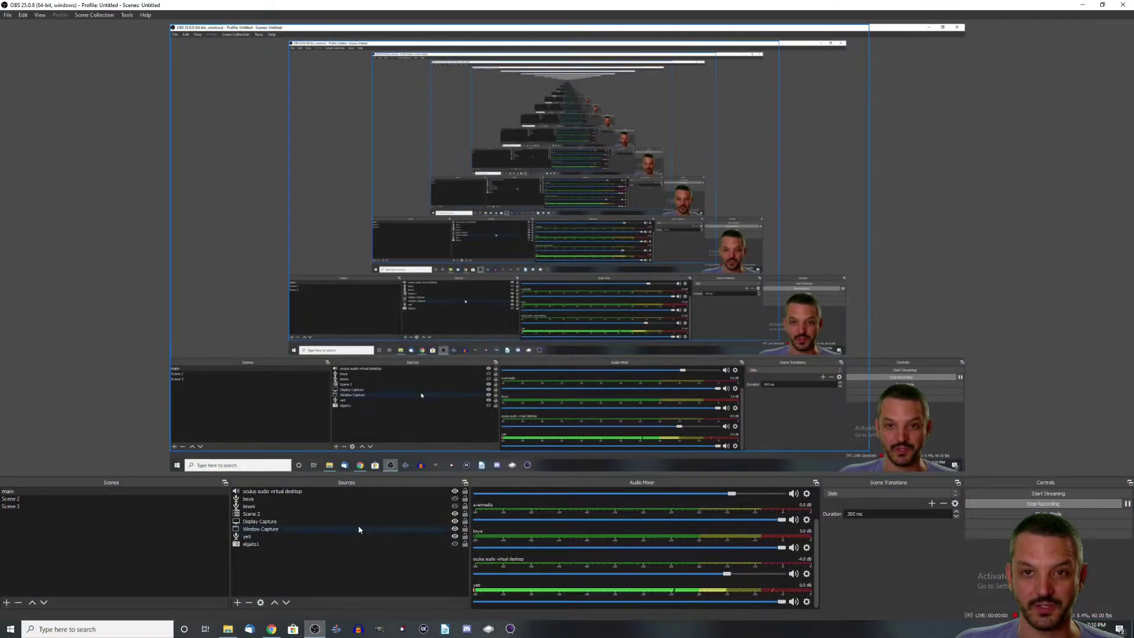
left_click(1017, 524)
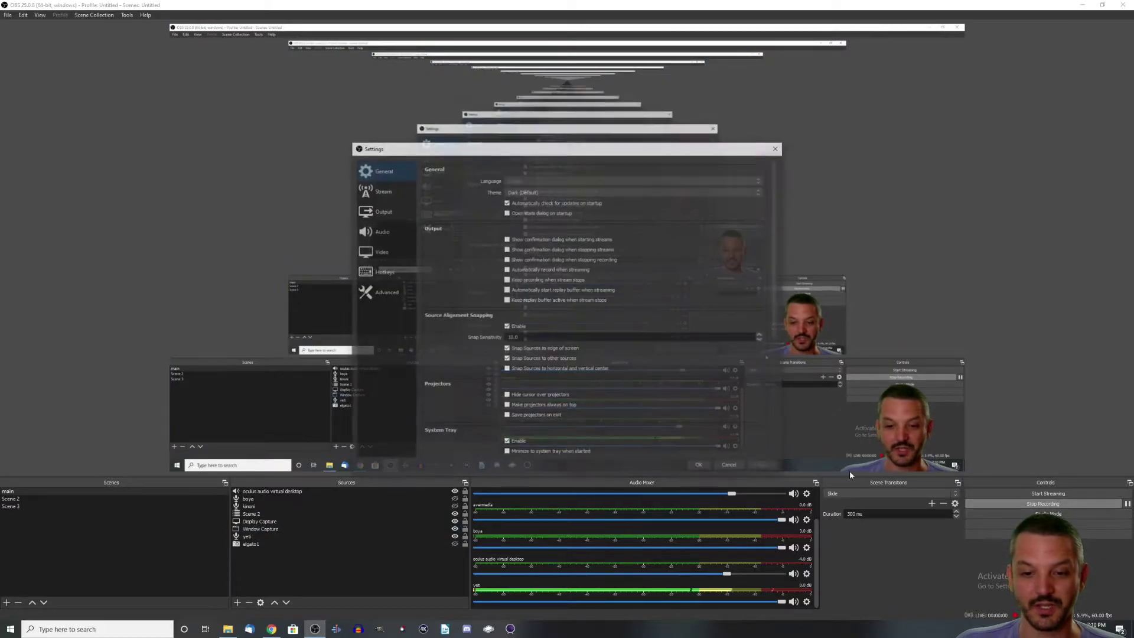
left_click(389, 213)
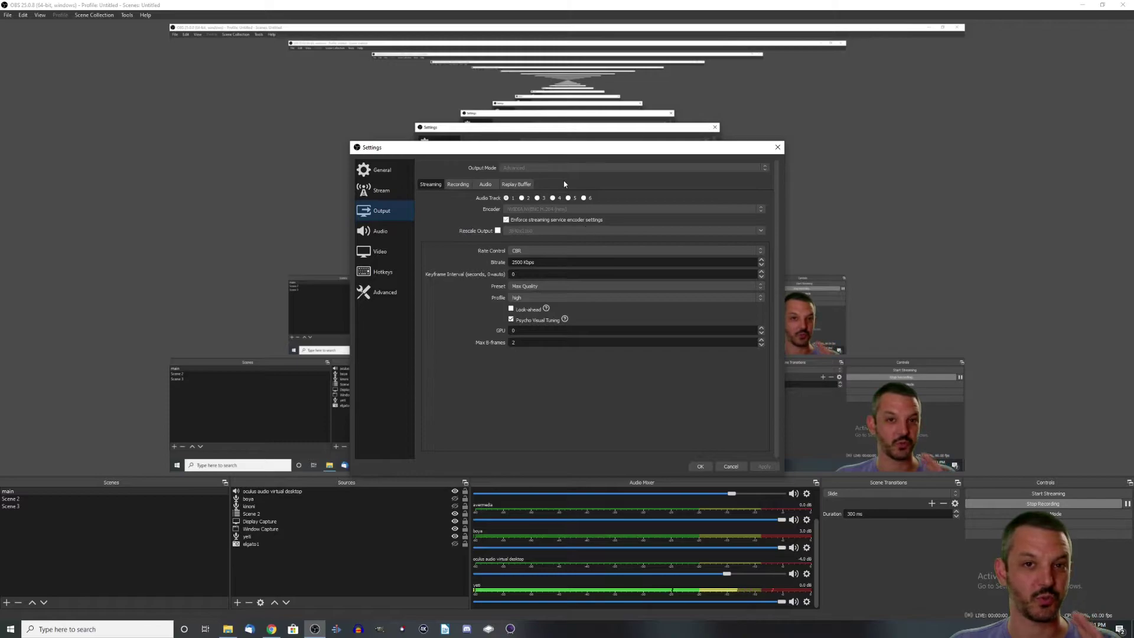
left_click(459, 184)
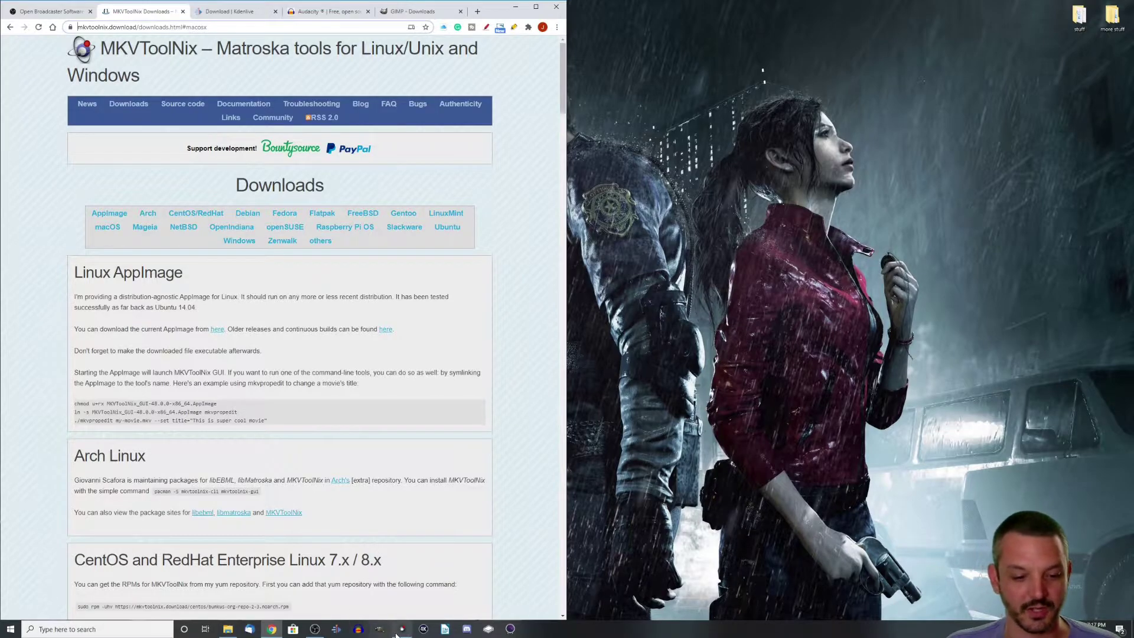
- Switch to MKVToolNix and load OBS PT1.mkv from the How to videos folder as a source file
mouse_move(401, 635)
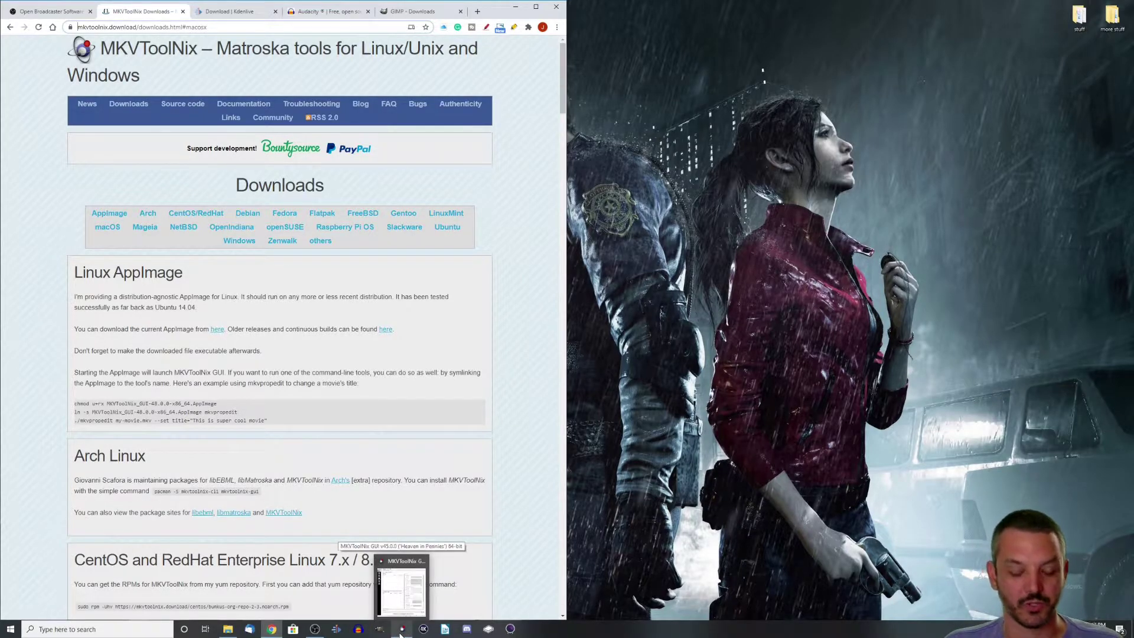
left_click(401, 634)
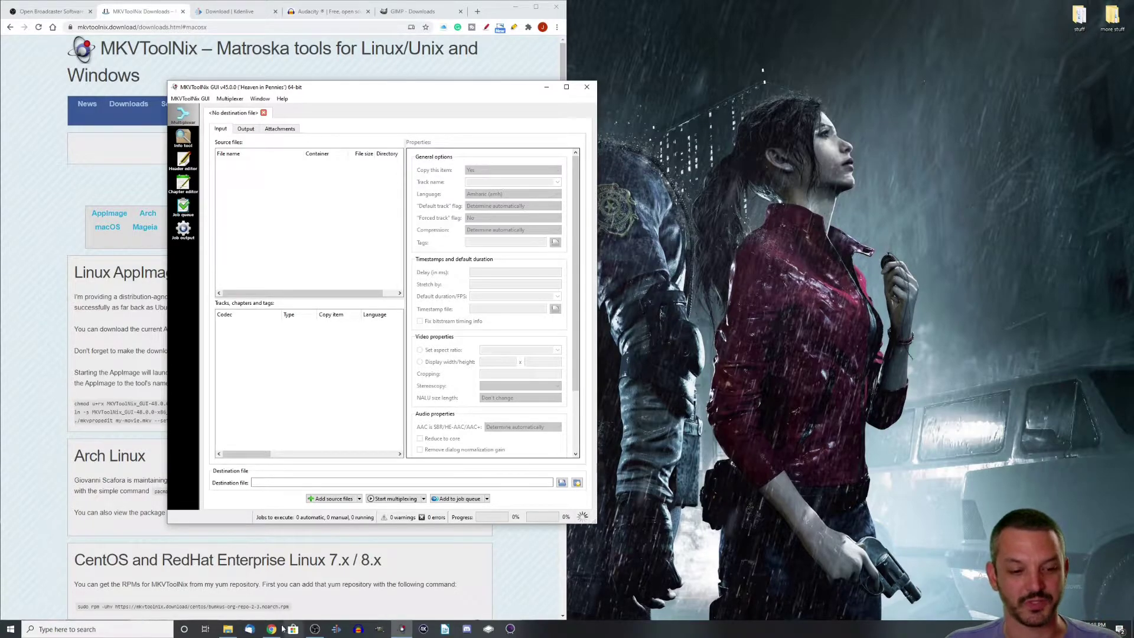
left_click(227, 628)
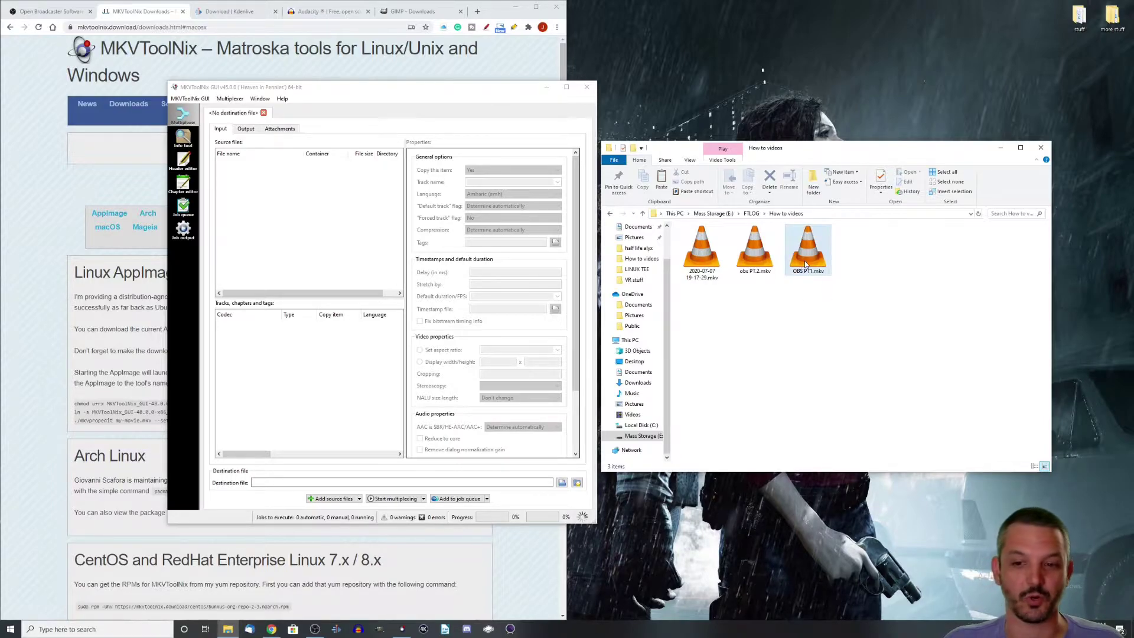
left_click_drag(804, 259, 295, 240)
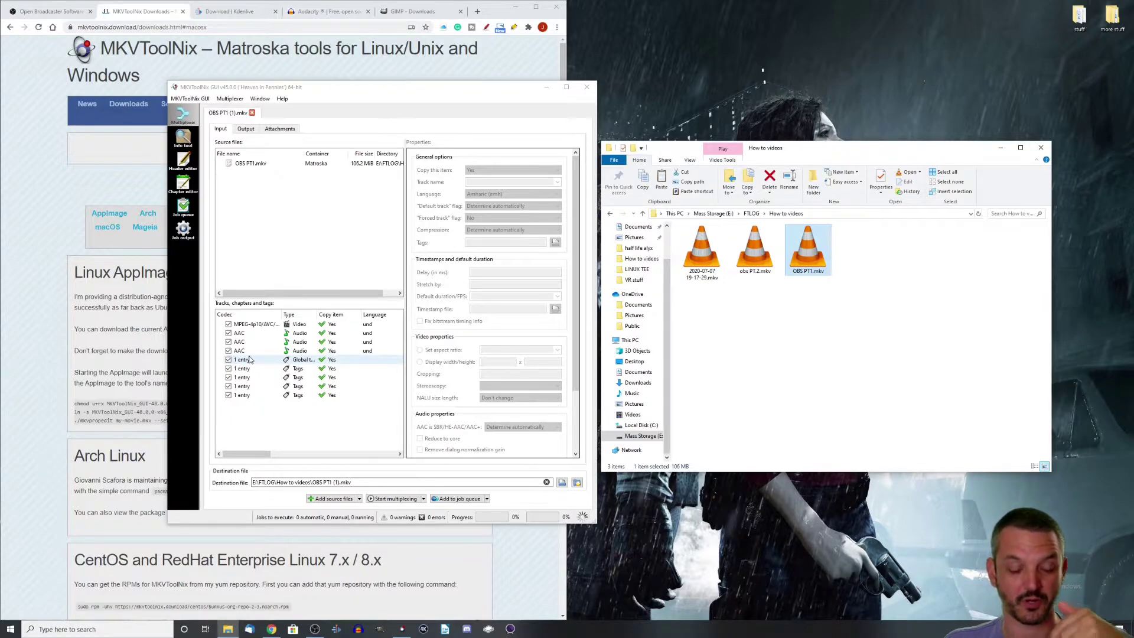
- Exclude the video track and the first two AAC tracks, and multiplex the remaining audio to OBS PT1.mka
left_click(228, 325)
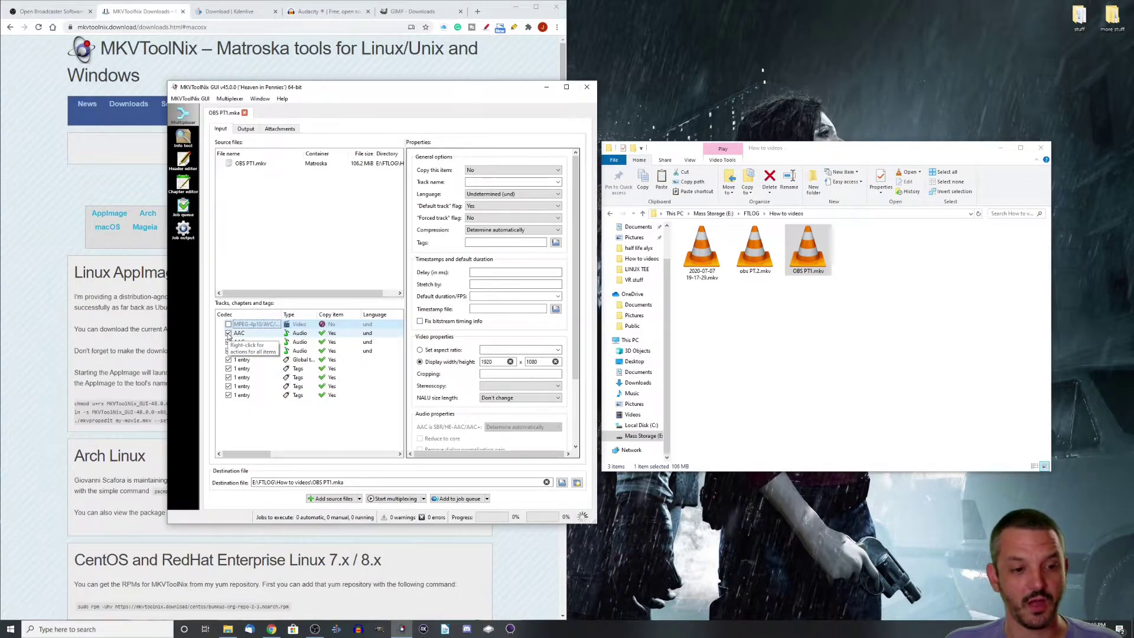
left_click(228, 333)
left_click(228, 342)
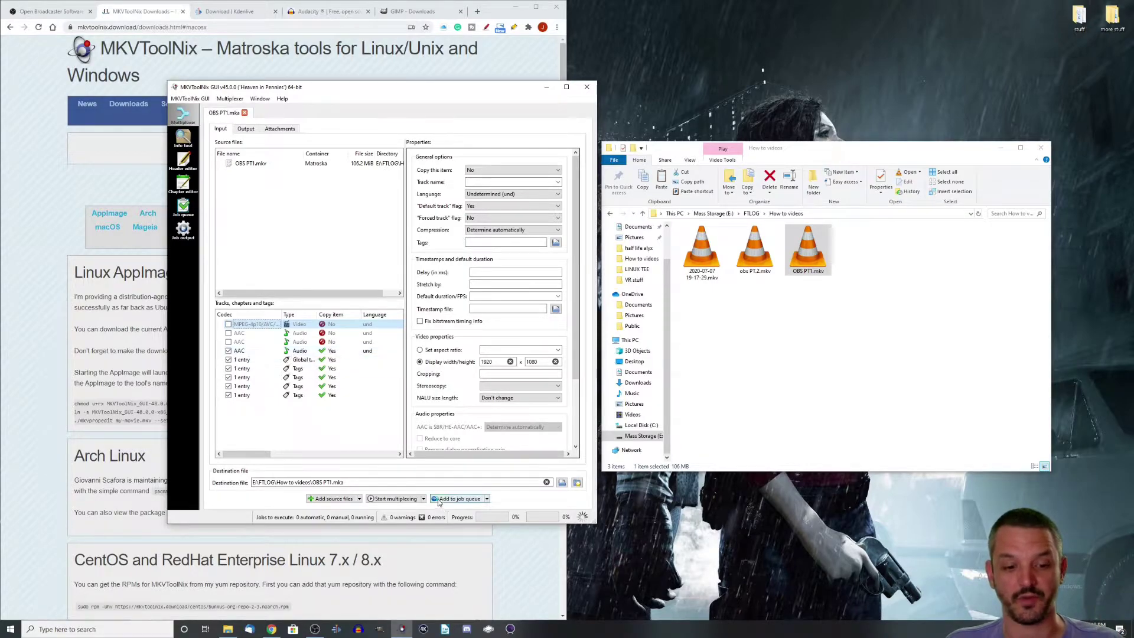
left_click(400, 501)
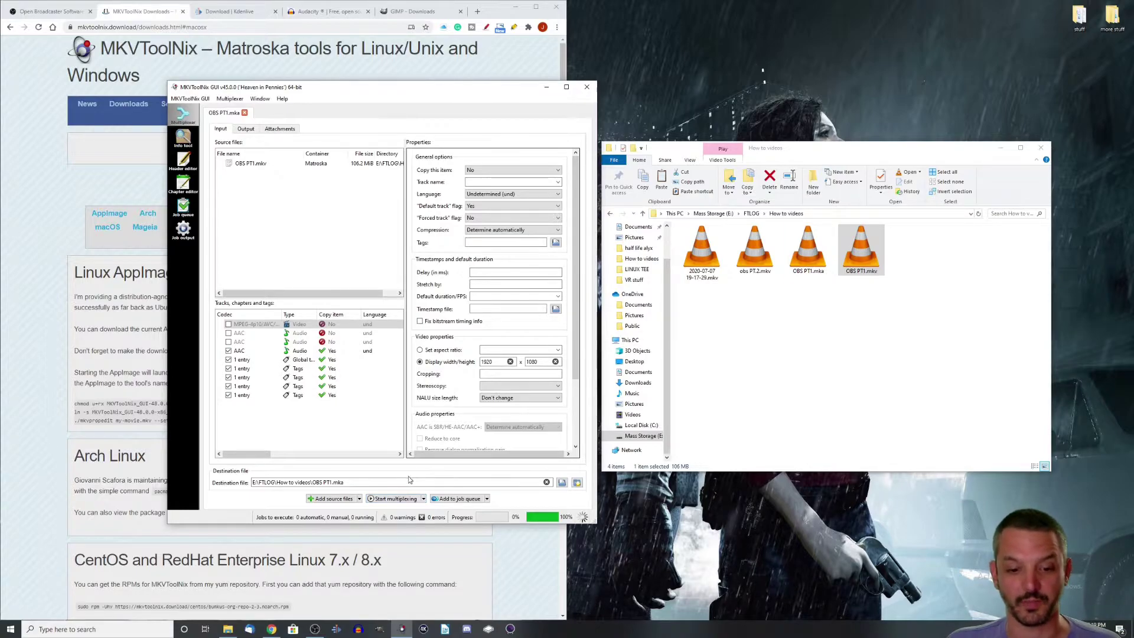
left_click(808, 250)
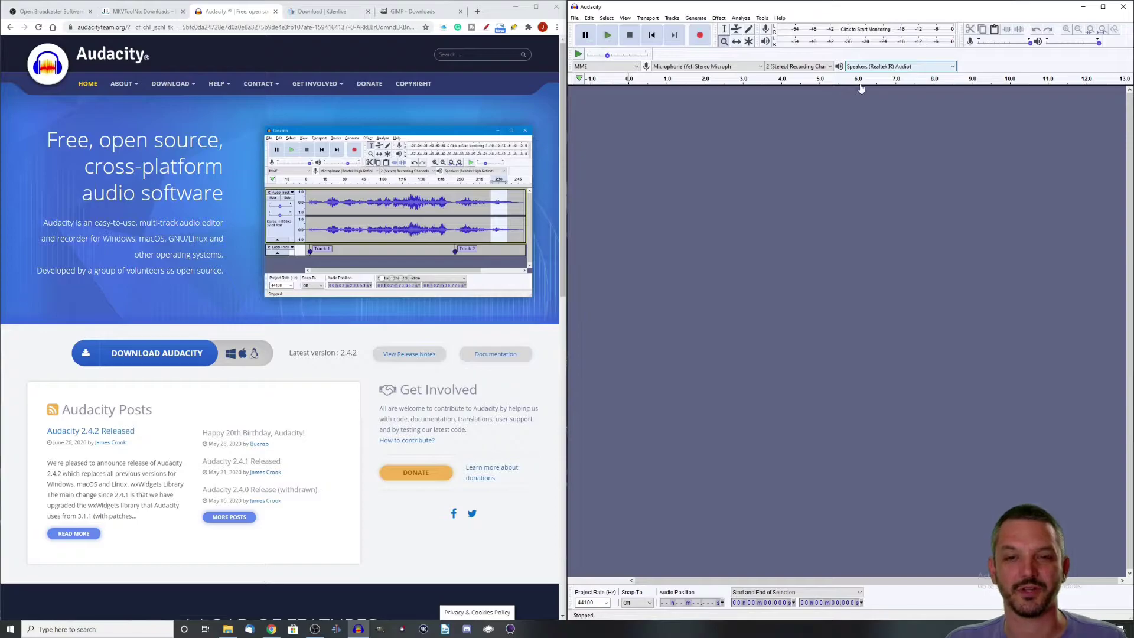
- Start recording audio in the empty Audacity project
left_click(701, 37)
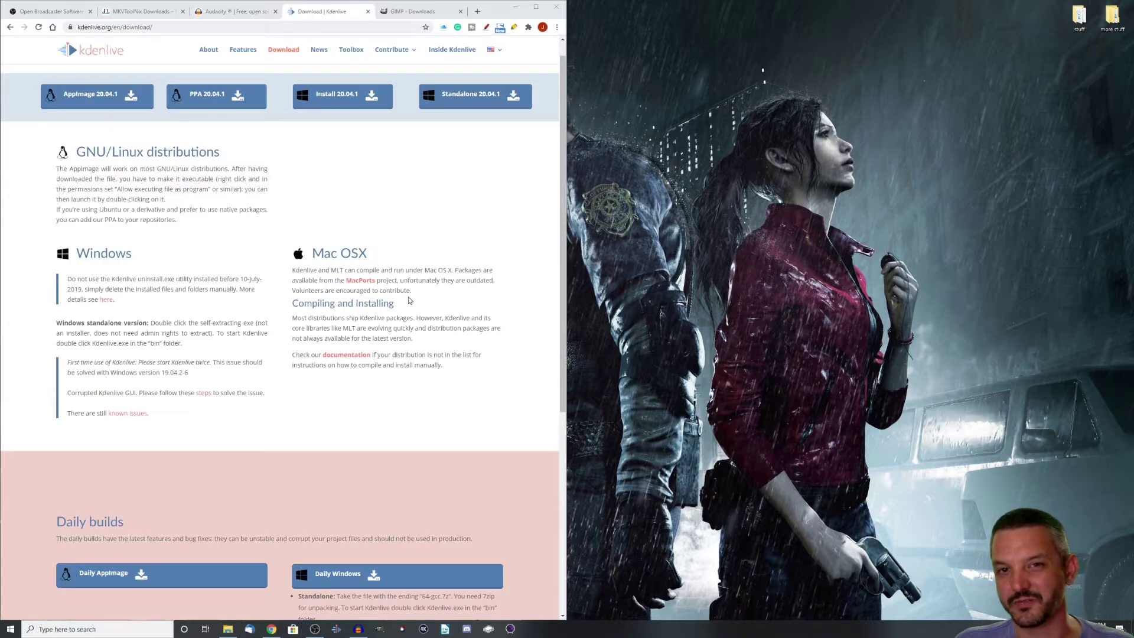
- Highlight the "they are outdated" note about Mac OSX packages on the Kdenlive download page
left_click_drag(441, 280, 496, 282)
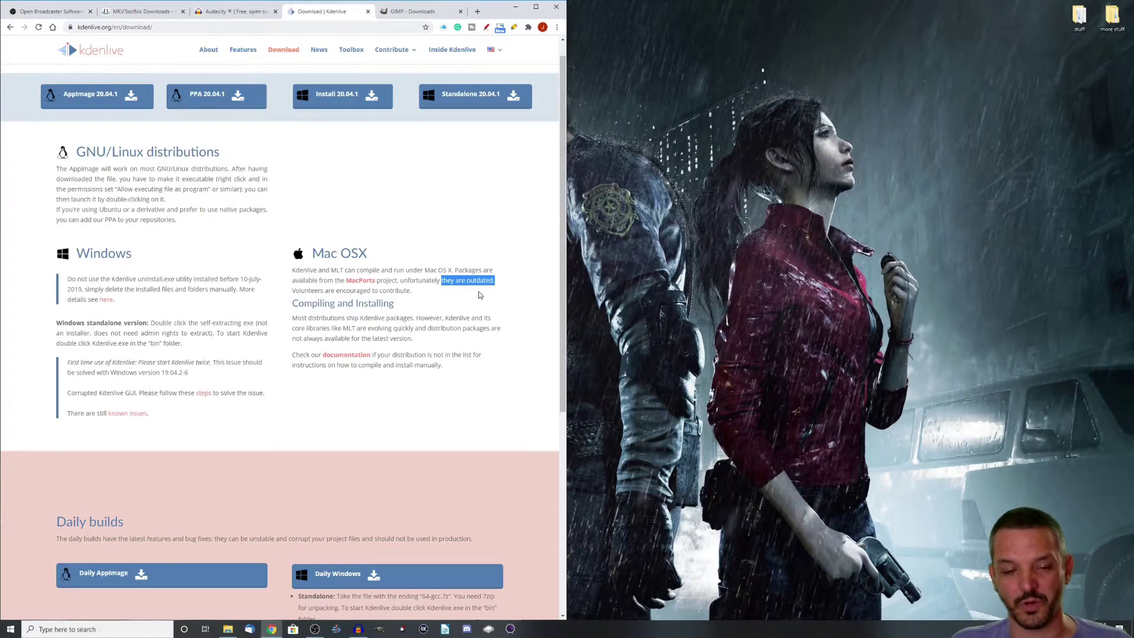
left_click(628, 533)
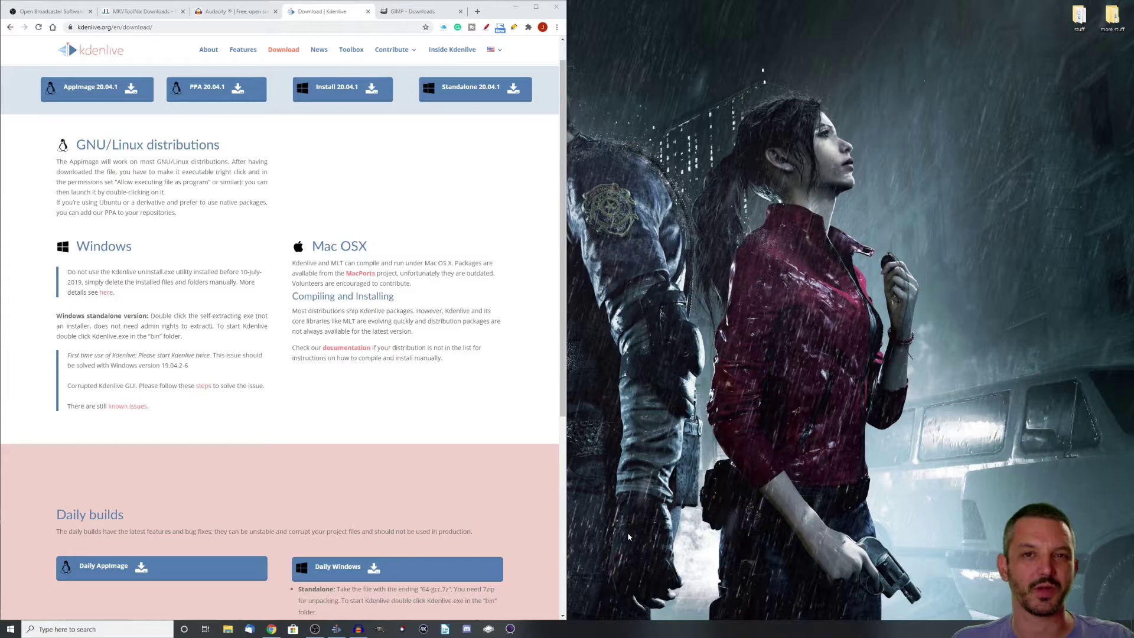
- Switch to Kdenlive and add OBS PT1.mkv and OBS PT1.mka from the How to videos folder to the project bin
left_click(336, 629)
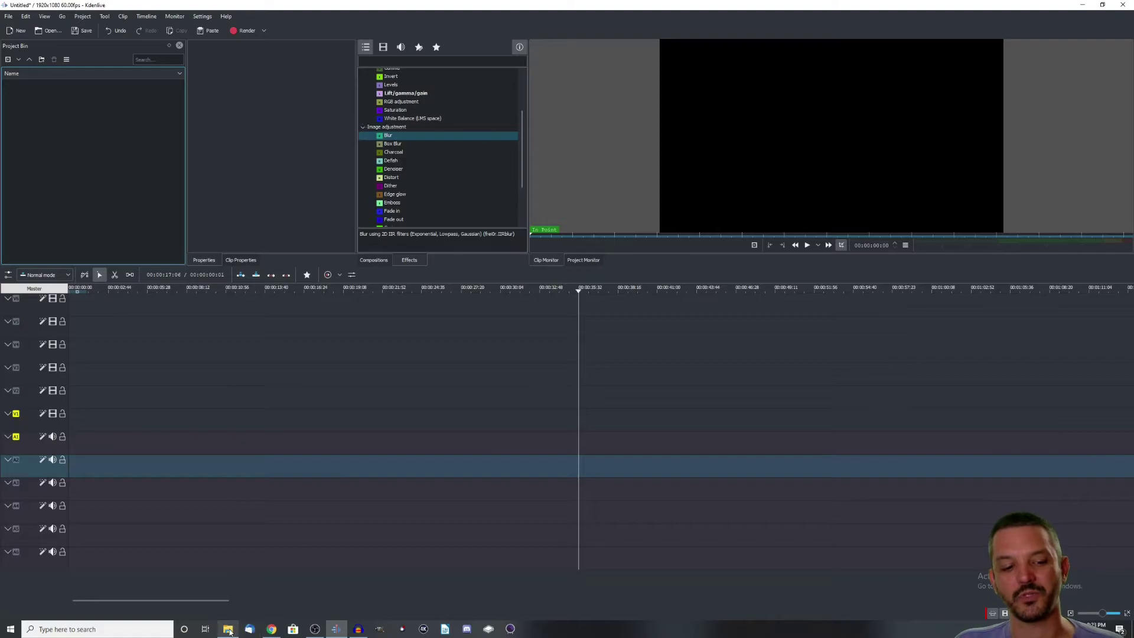
left_click(228, 629)
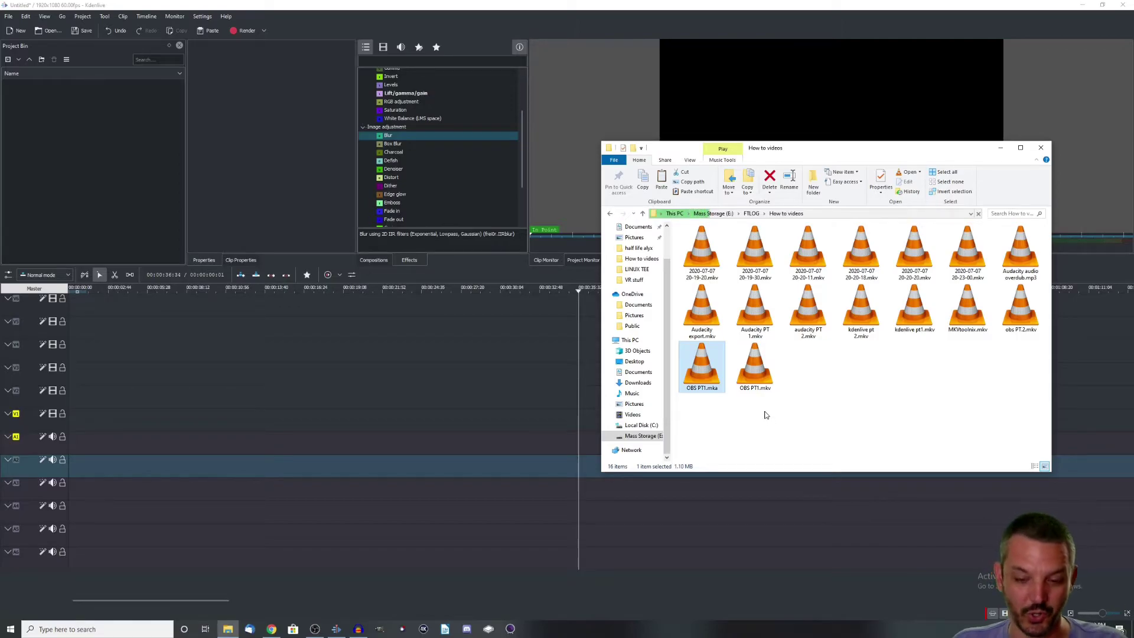
left_click_drag(756, 369, 53, 142)
left_click_drag(699, 370, 56, 131)
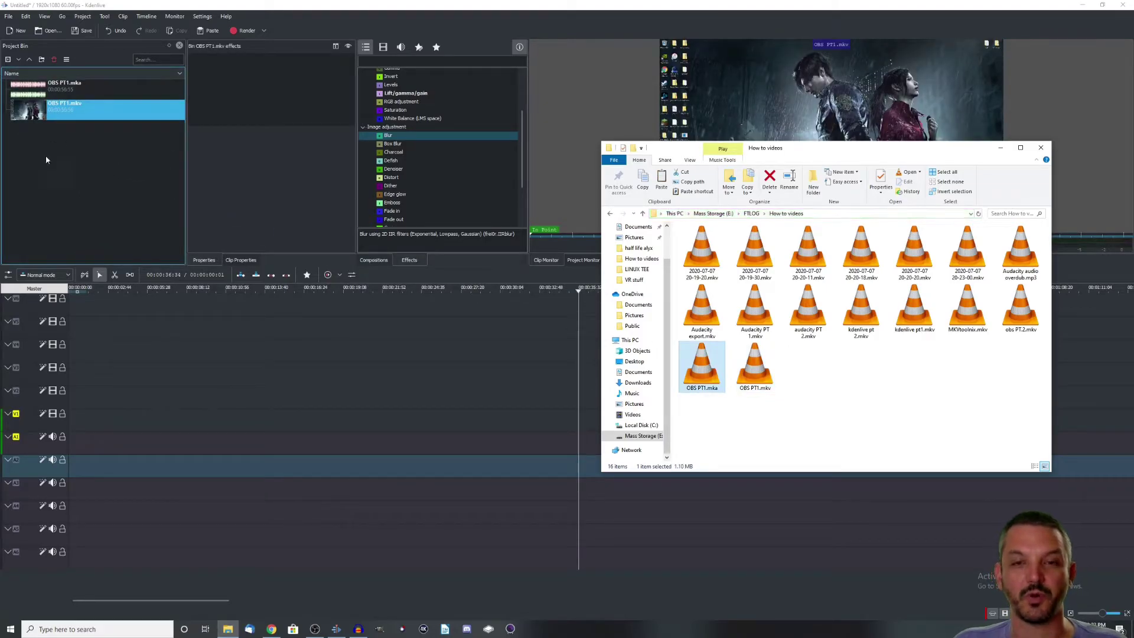
left_click(999, 147)
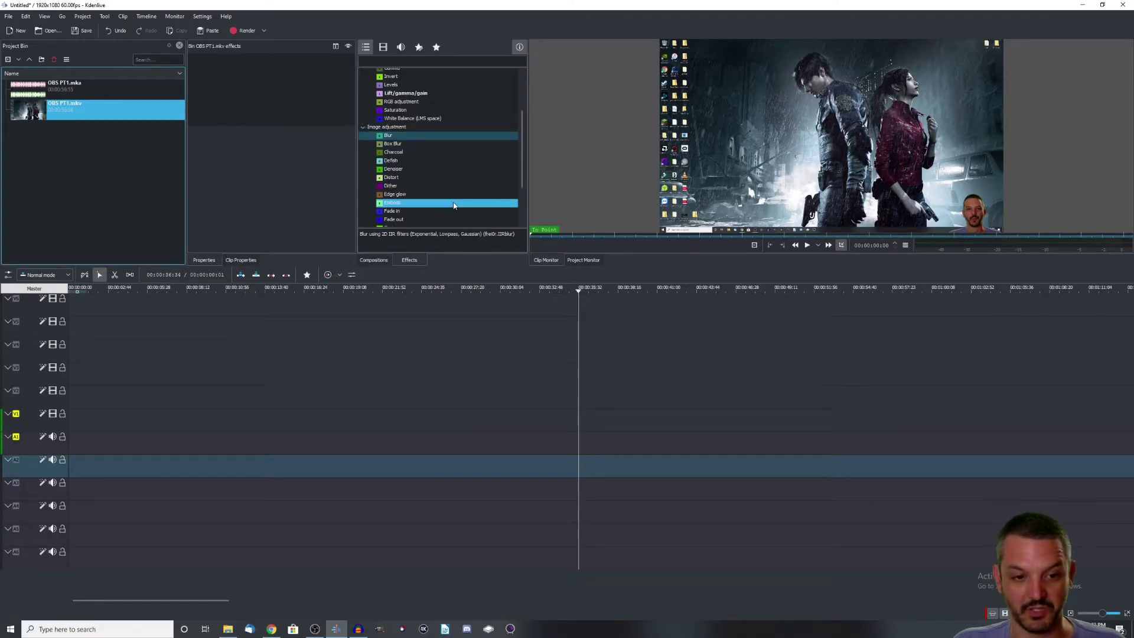
- Collapse the Colour and Image adjustment categories in the effects list
scroll(460, 177, "up", 3)
left_click(408, 97)
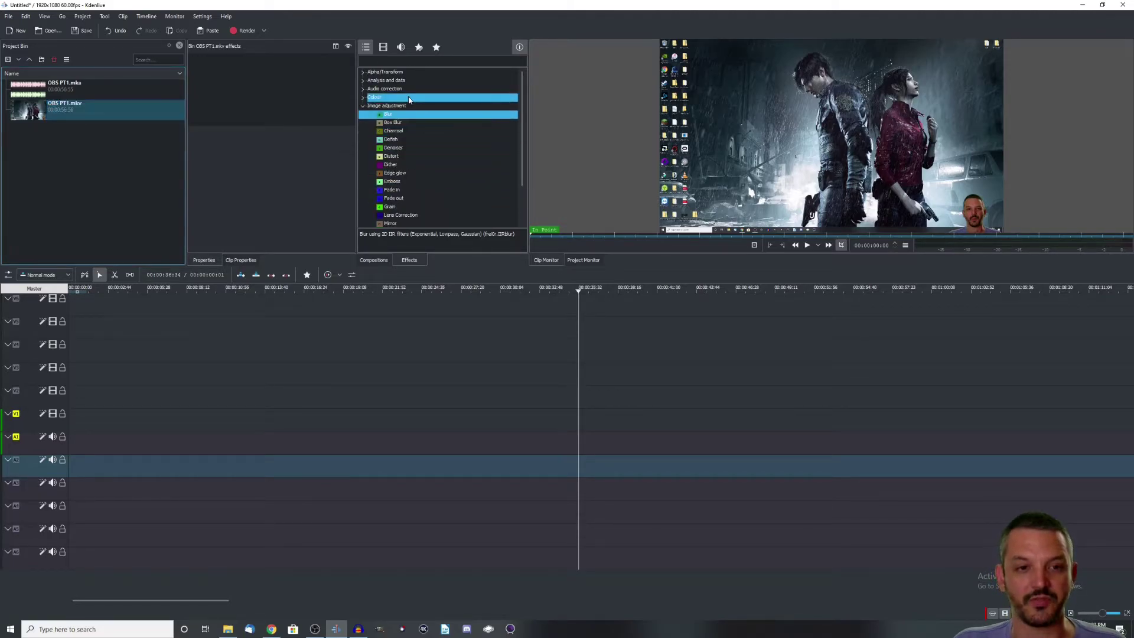
left_click(409, 106)
left_click(409, 114)
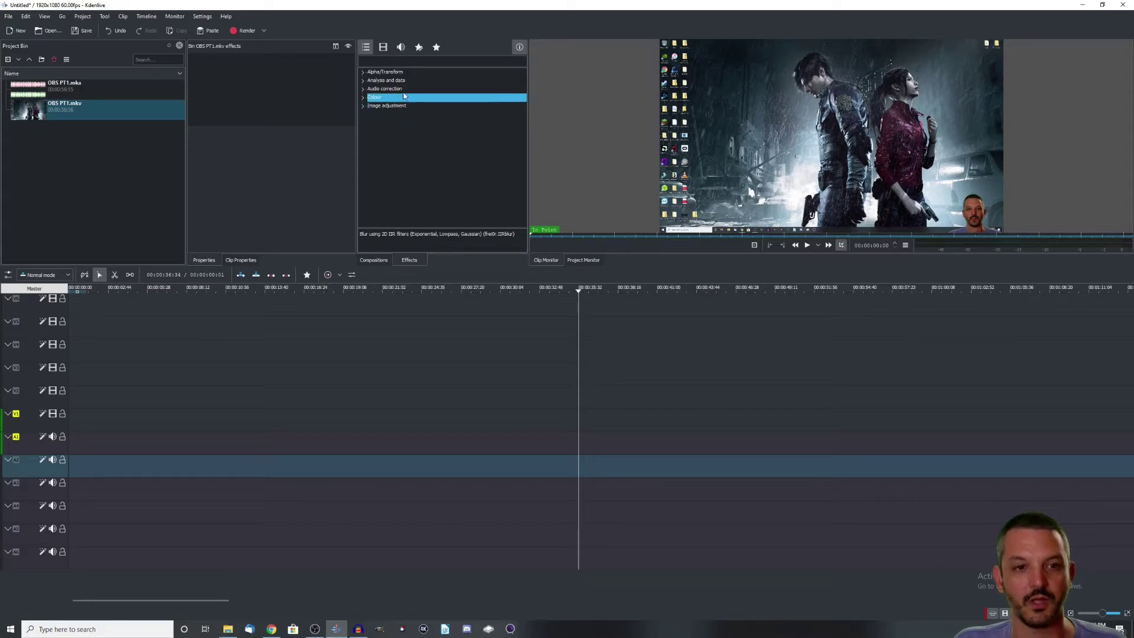
- Place OBS PT1.mkv on tracks V1 and A1 and OBS PT1.mka on the audio track beneath, both aligned to the timeline start
left_click_drag(86, 107, 318, 421)
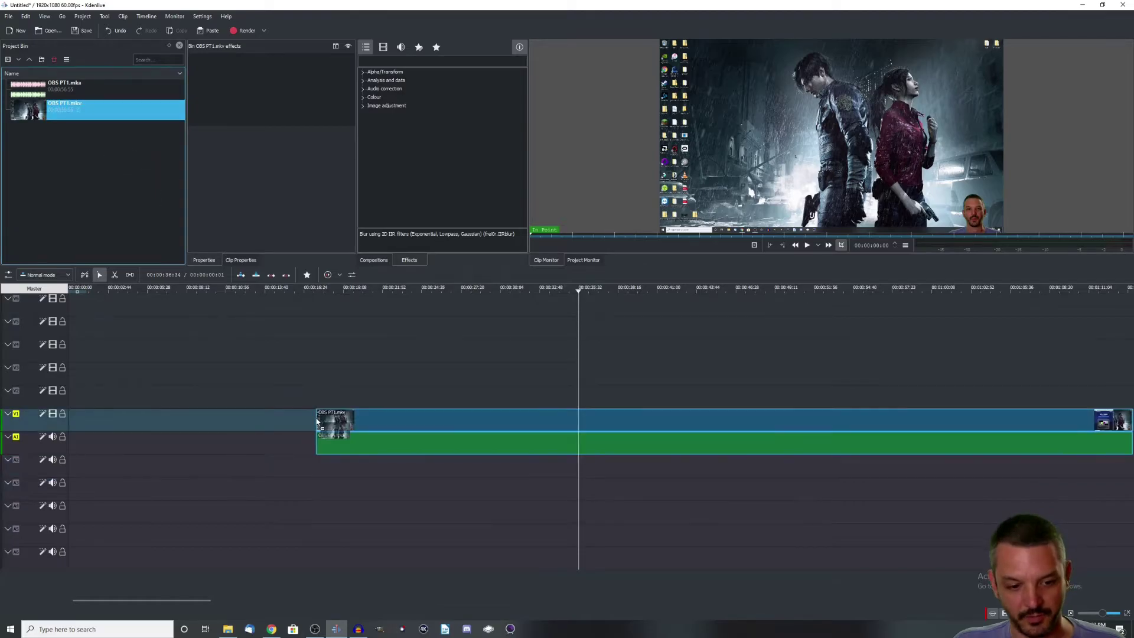
left_click(64, 85)
left_click_drag(64, 86, 431, 466)
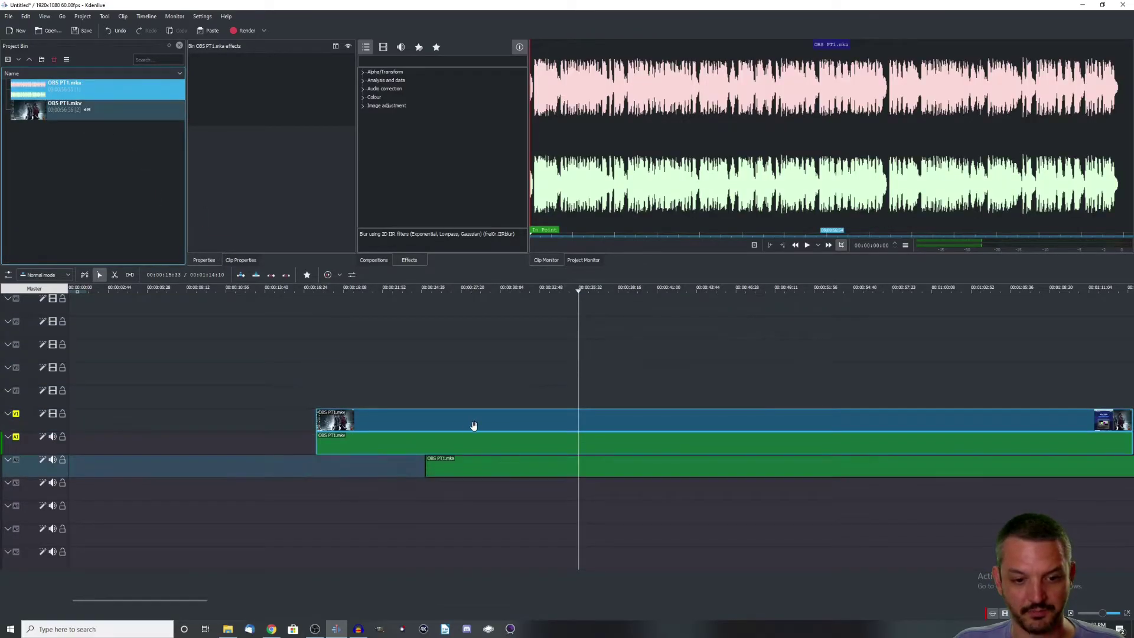
left_click_drag(471, 427, 323, 428)
left_click_drag(199, 399, 99, 414)
left_click_drag(496, 471, 20, 437)
- Try the 3 point balance colour effect on the OBS PT1.mkv clip, and remove it from the clip
double_click(374, 97)
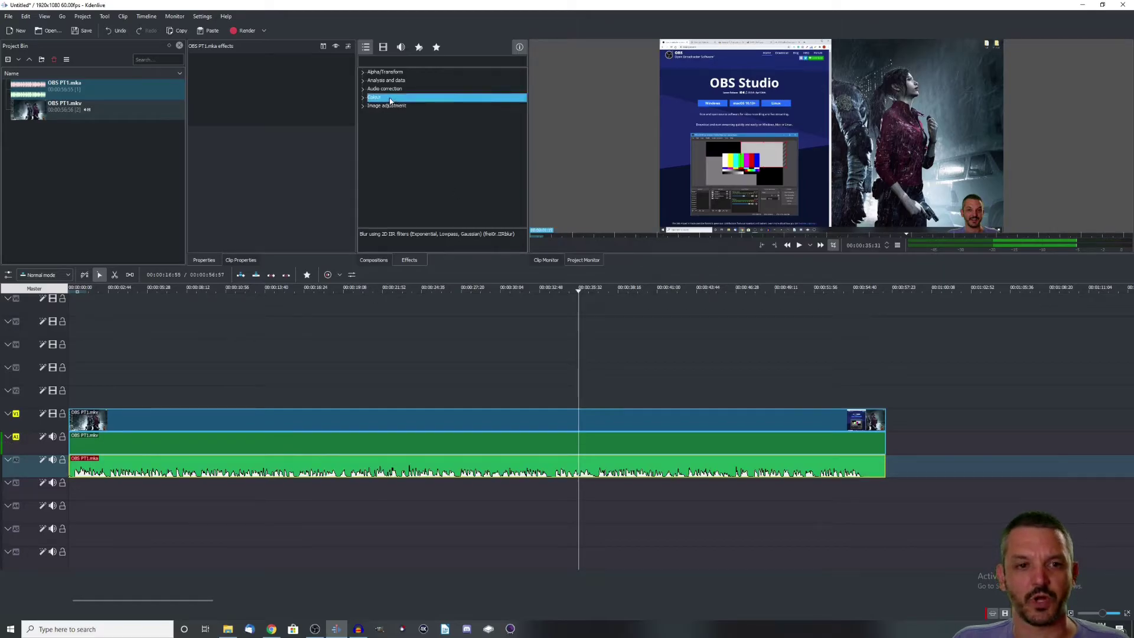
left_click_drag(401, 105, 433, 424)
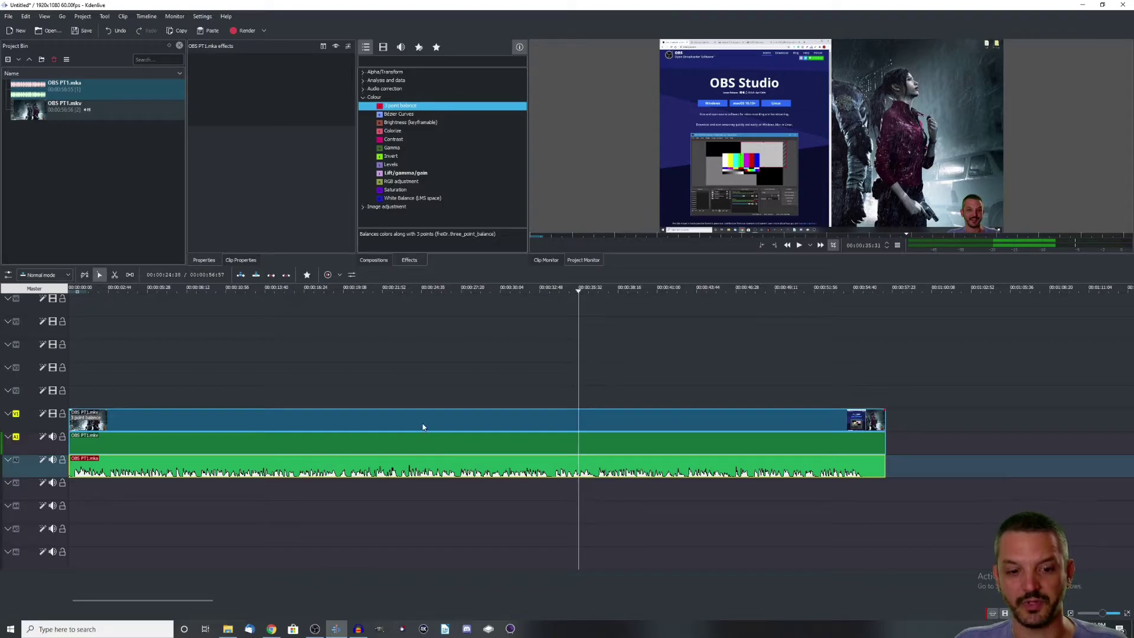
left_click(423, 426)
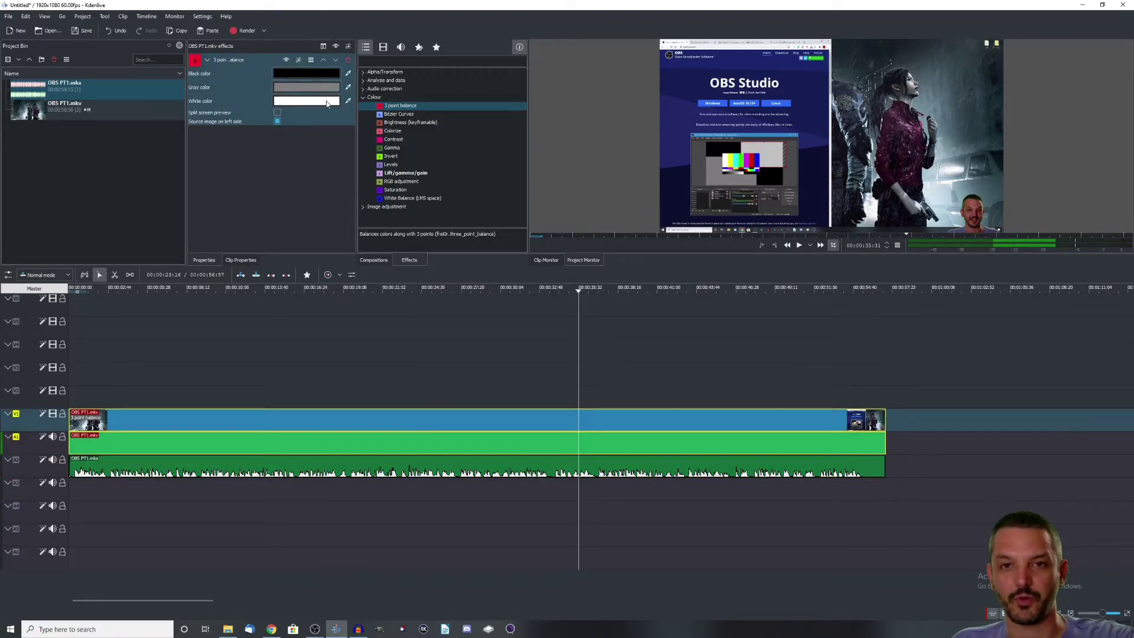
left_click(348, 60)
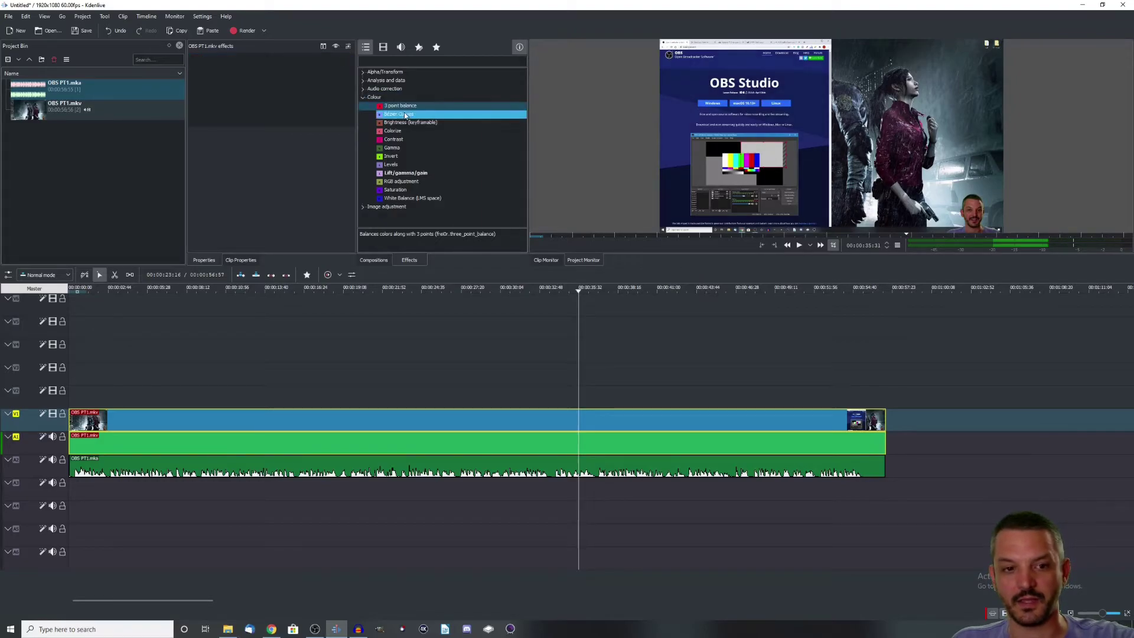
- Try the Contrast effect on the OBS PT1.mkv clip with its contrast lowered to 0, and remove the effect
left_click_drag(409, 142, 431, 422)
left_click_drag(295, 101, 234, 105)
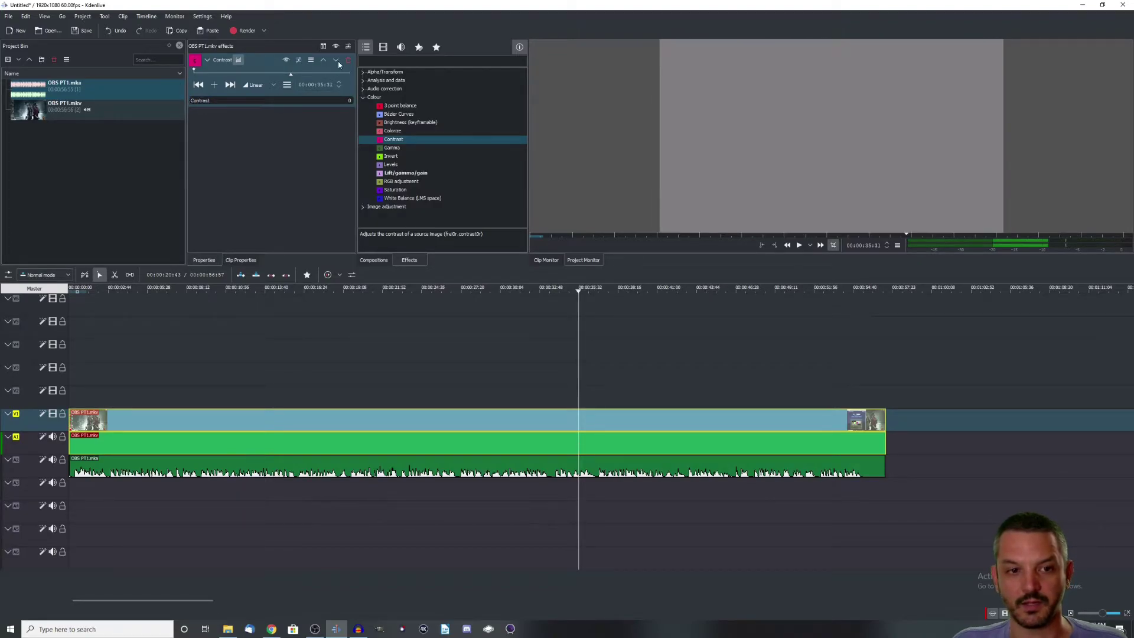
left_click(348, 60)
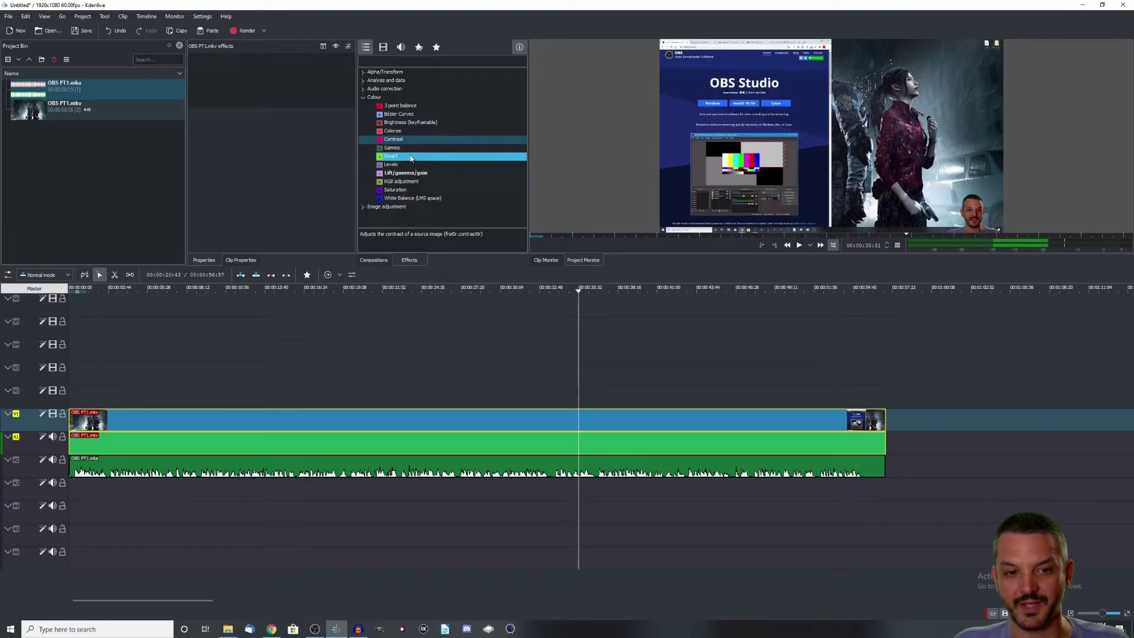
- Apply the Gain effect from the Audio correction category to the OBS PT1.mka clip and select that clip
double_click(390, 98)
double_click(385, 88)
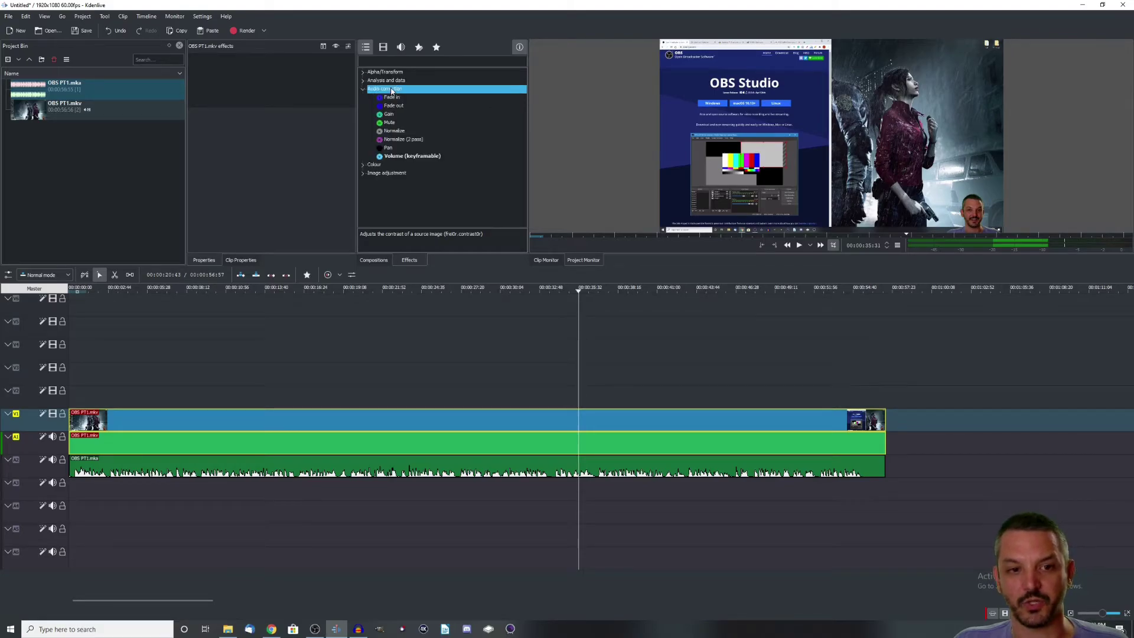
left_click(402, 115)
left_click_drag(401, 115, 363, 476)
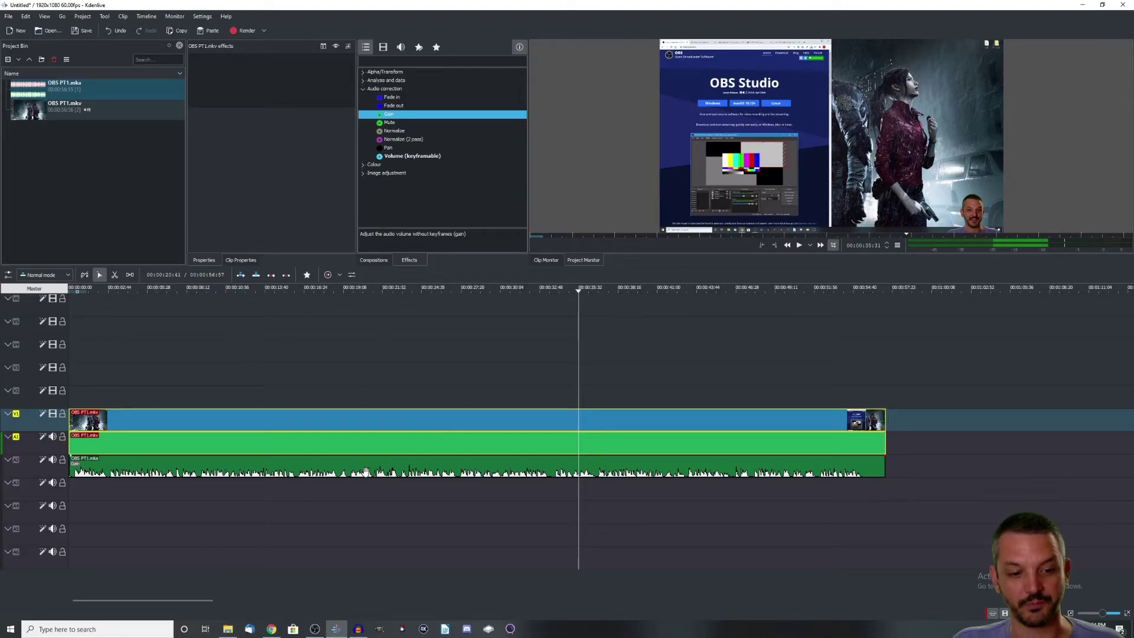
left_click(365, 472)
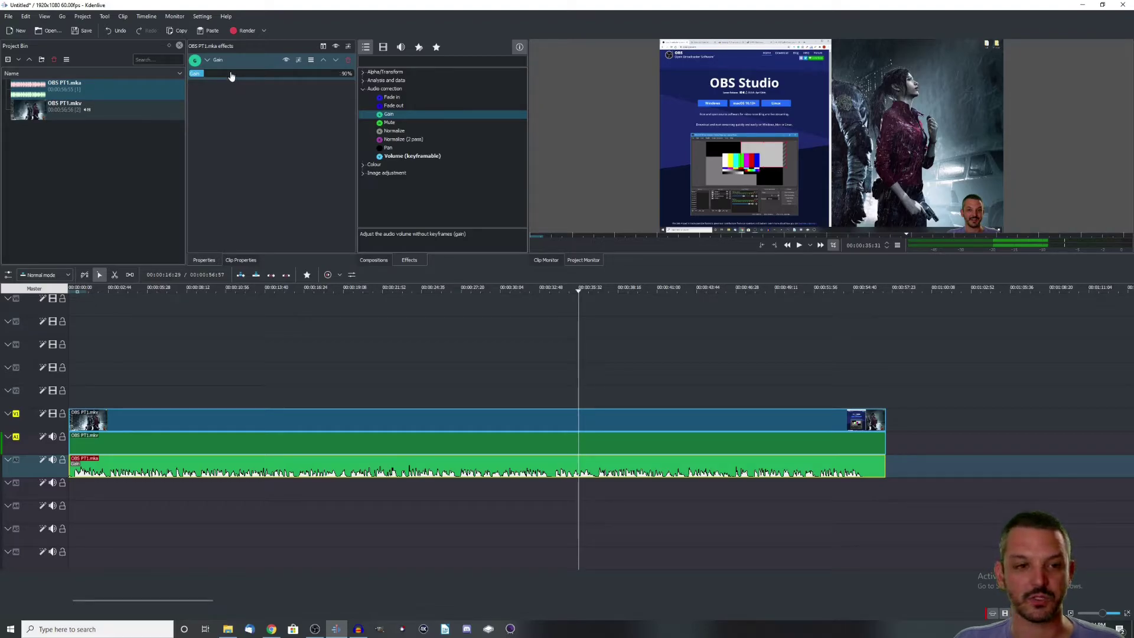
- Set the gain of the OBS PT1.mka clip to 70% and remove the Gain effect
left_click_drag(229, 77, 197, 78)
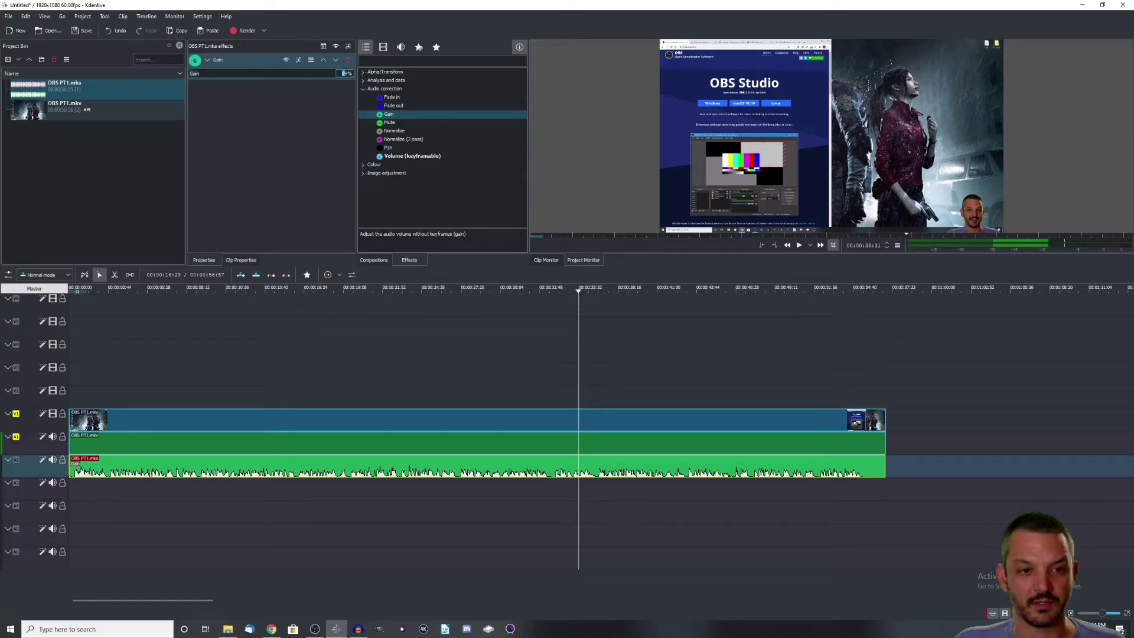
type("70")
key("Return")
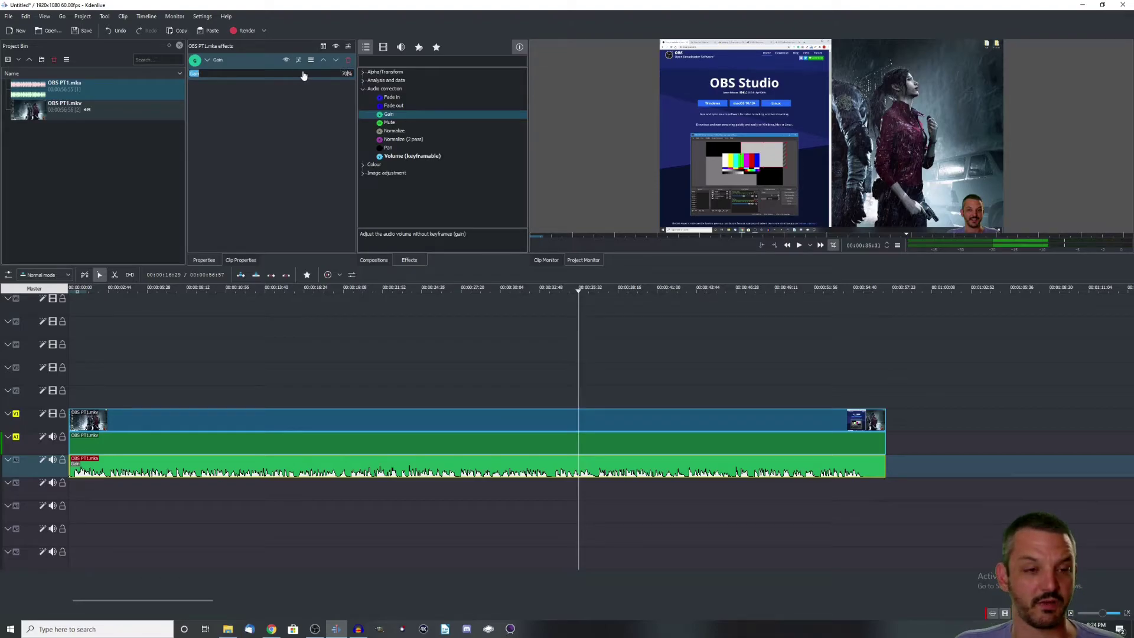
left_click(348, 59)
left_click(379, 72)
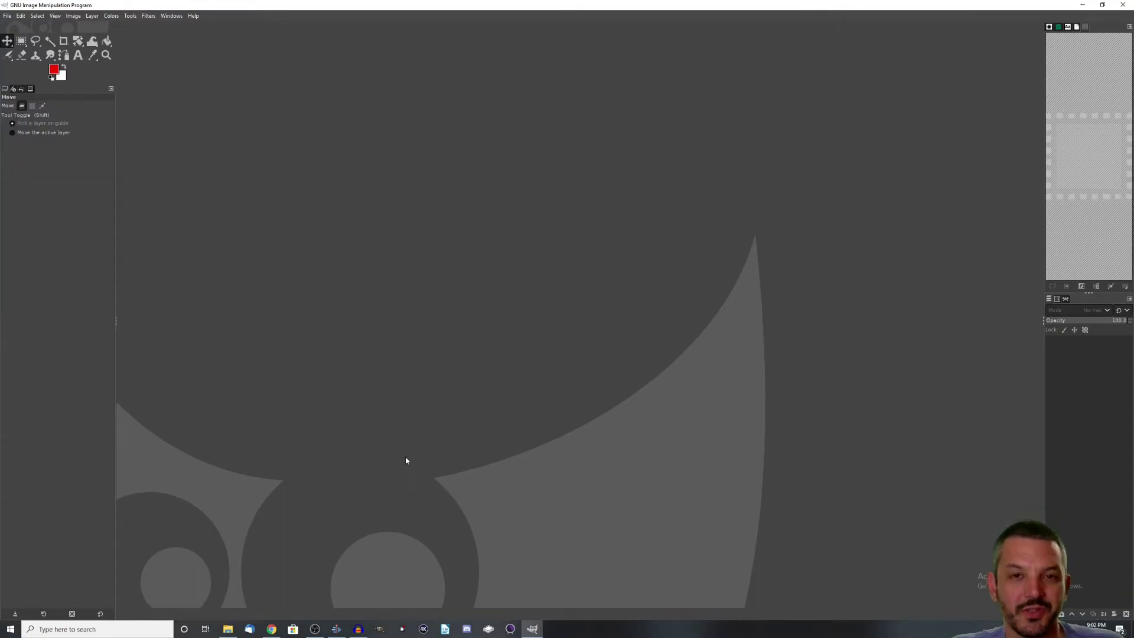
left_click(227, 630)
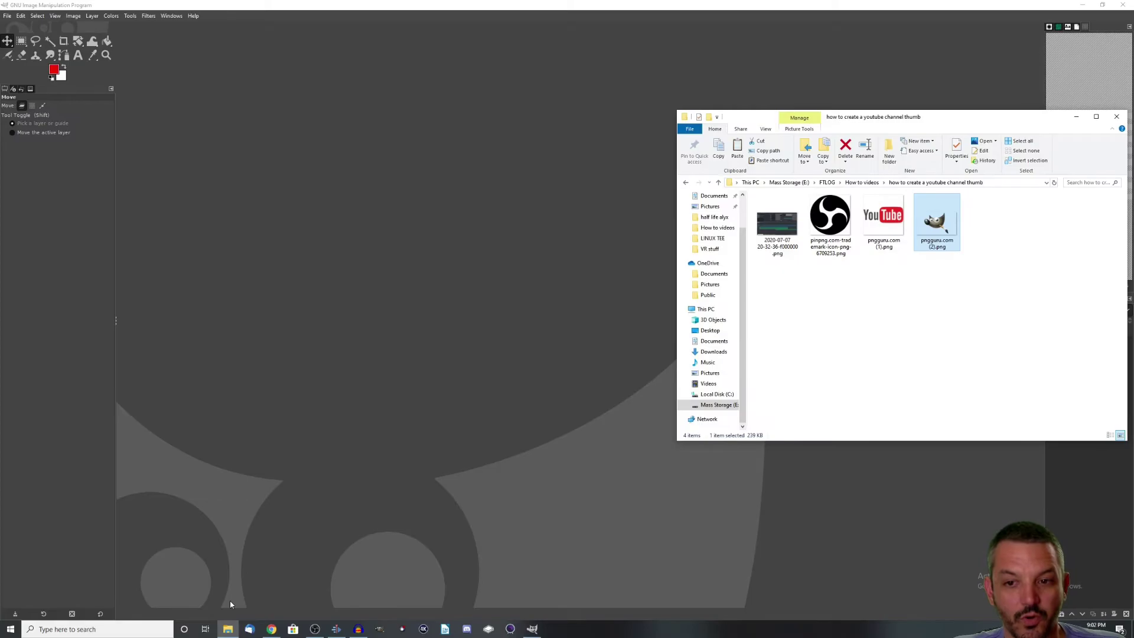
left_click_drag(777, 224, 547, 304)
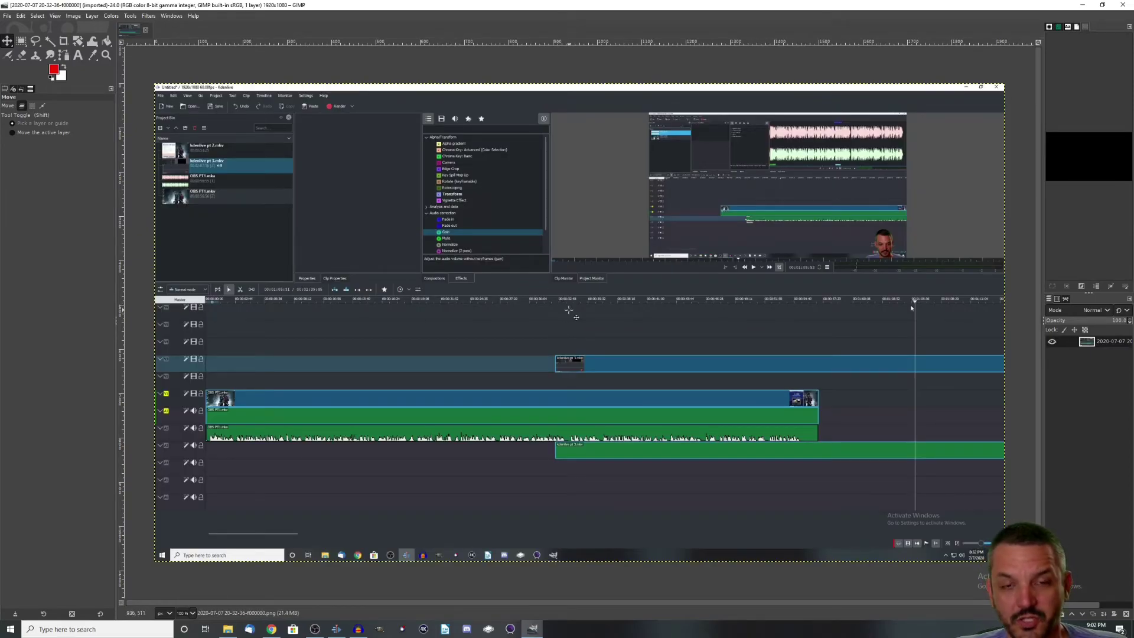
left_click(63, 40)
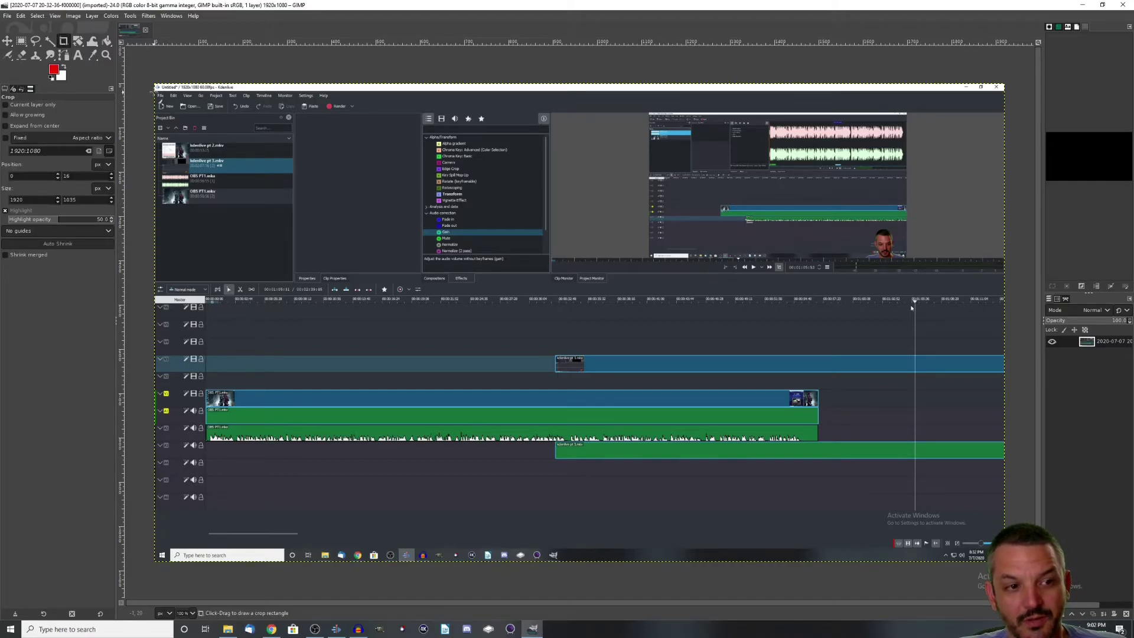
left_click_drag(154, 92, 1109, 548)
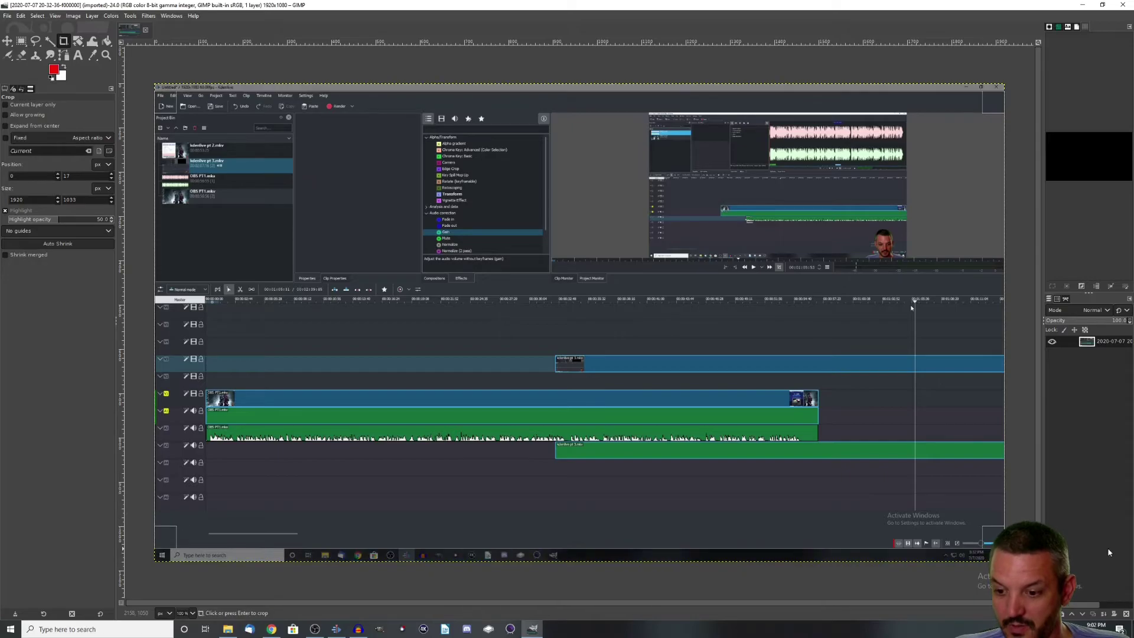
left_click(976, 476)
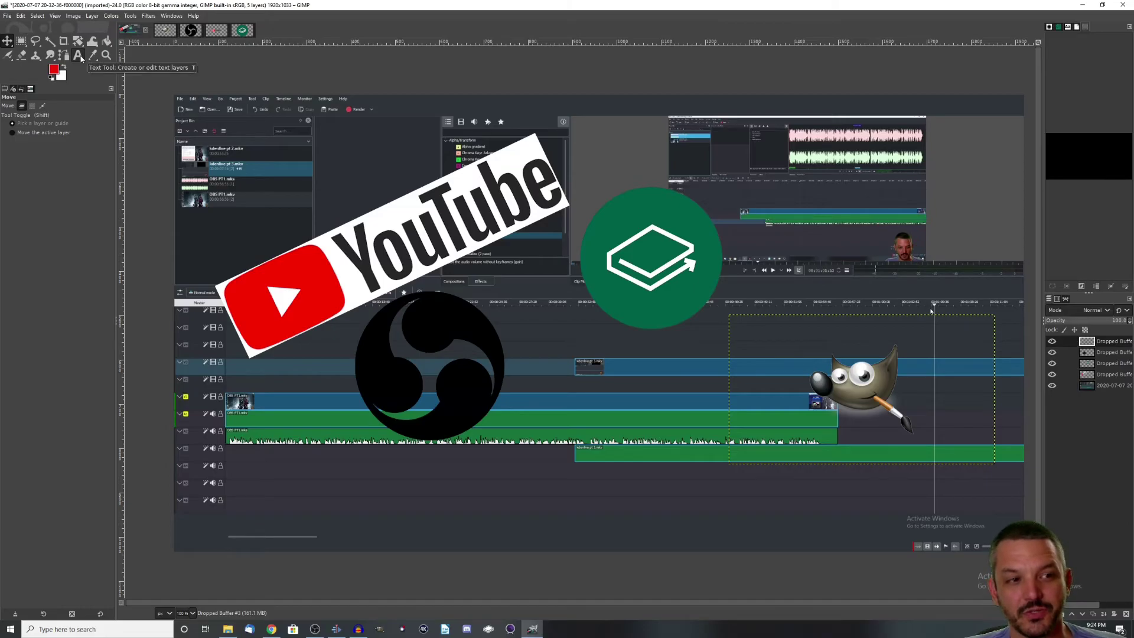
- Add a new 1920 × 1033 px layer filled with transparency above the dropped logos
left_click(93, 16)
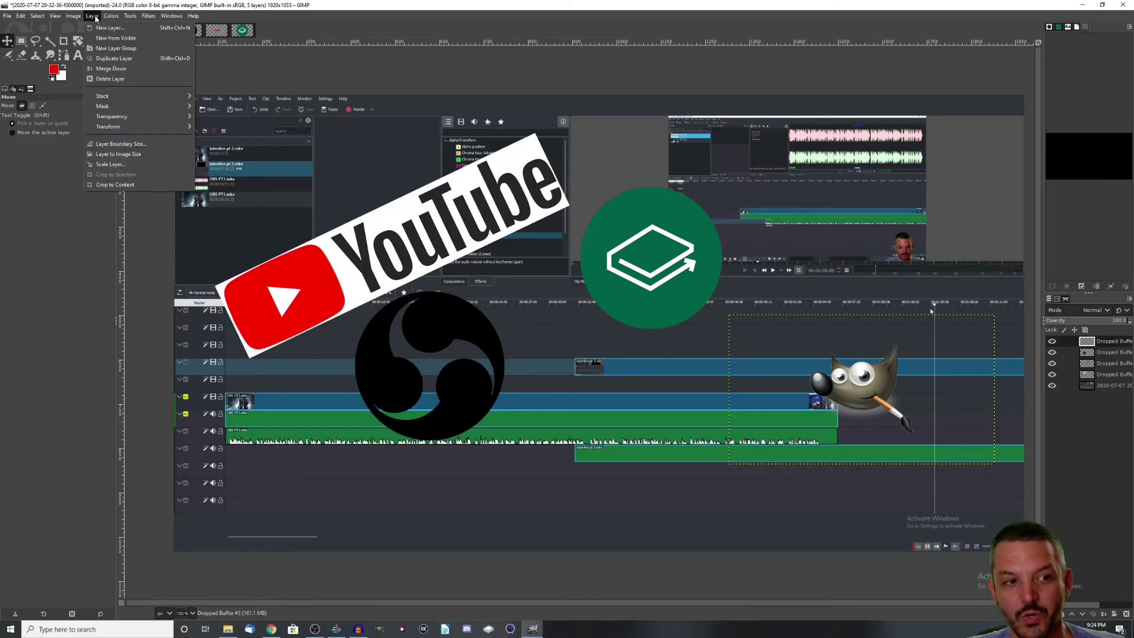
left_click(107, 32)
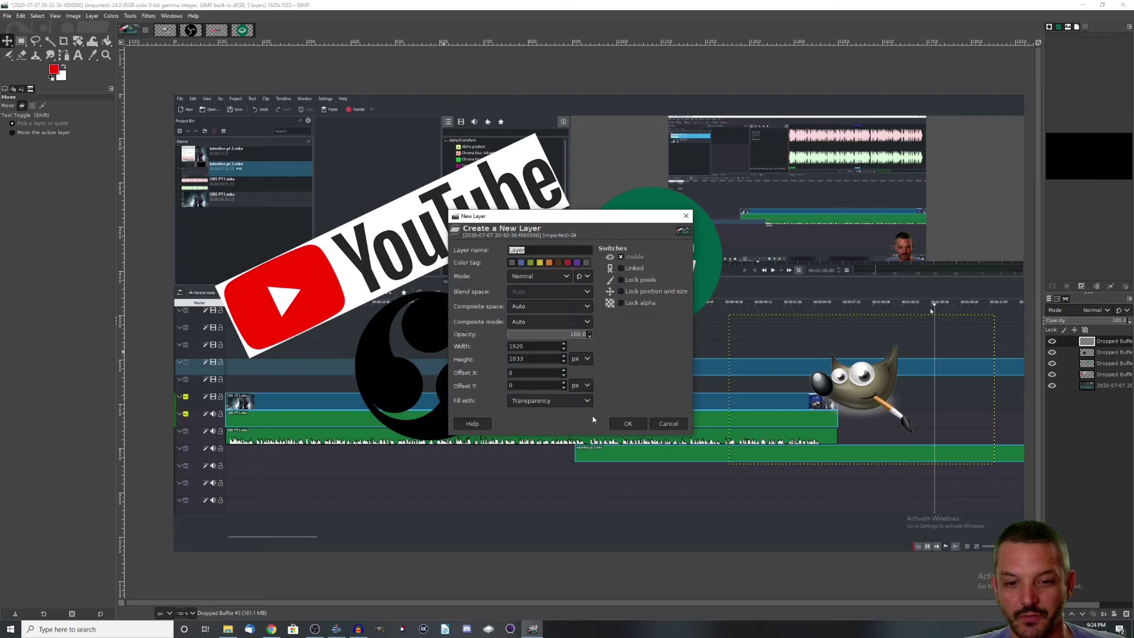
left_click(629, 424)
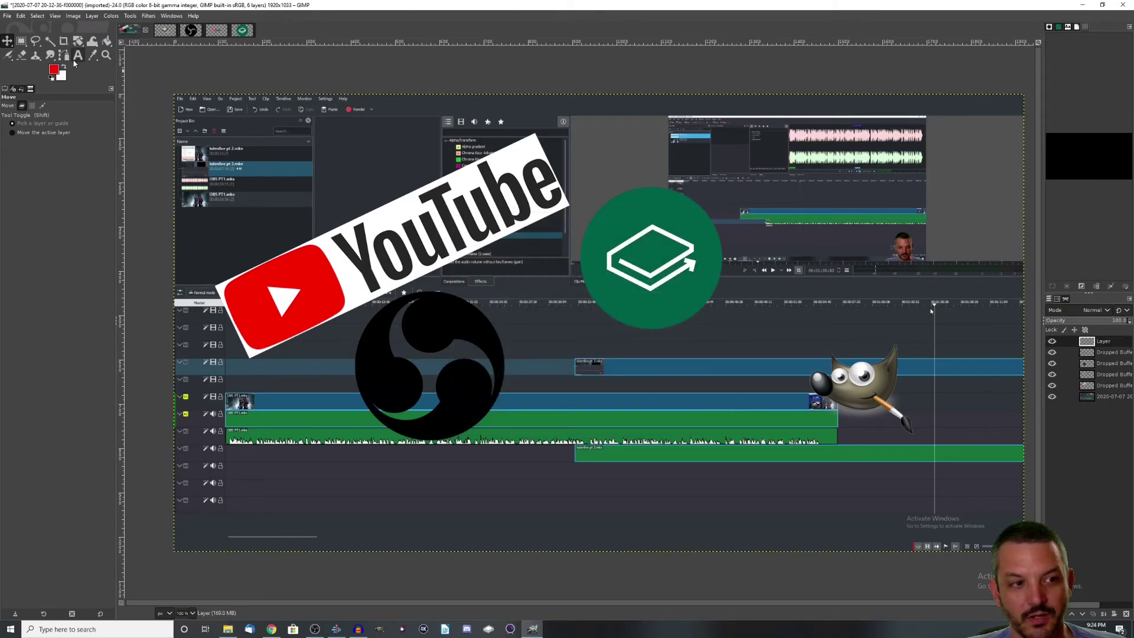
- Add the red text MAKE VIDEOS across the lower part of the image and the text USING FREE SOFTWARE below it
left_click(78, 55)
left_click_drag(255, 416, 878, 491)
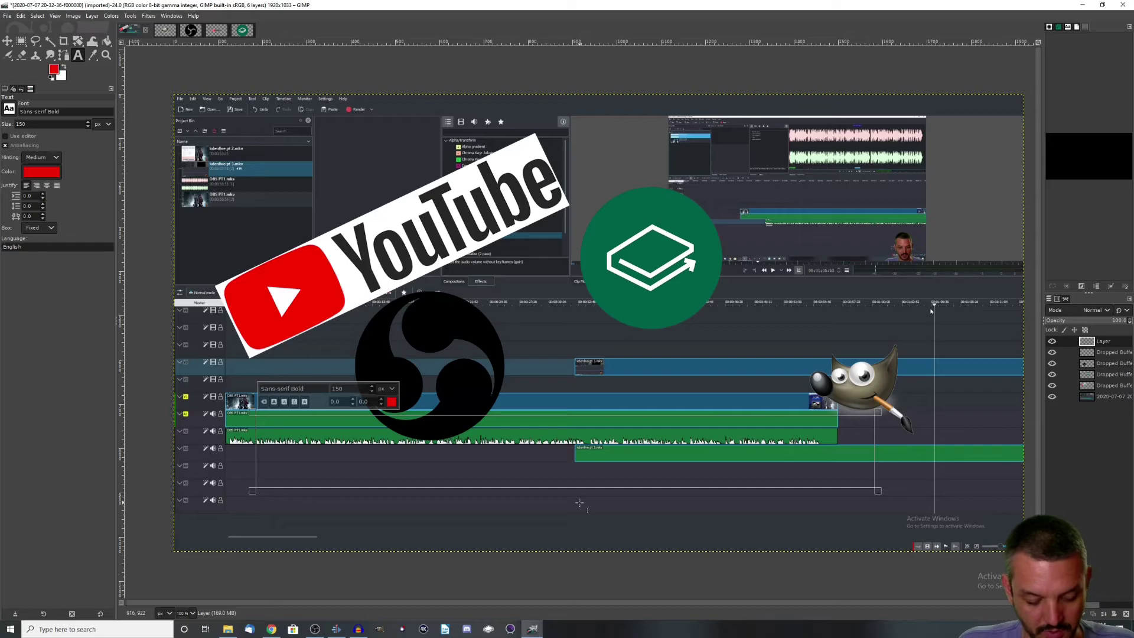
type("MAKE VIDEOS")
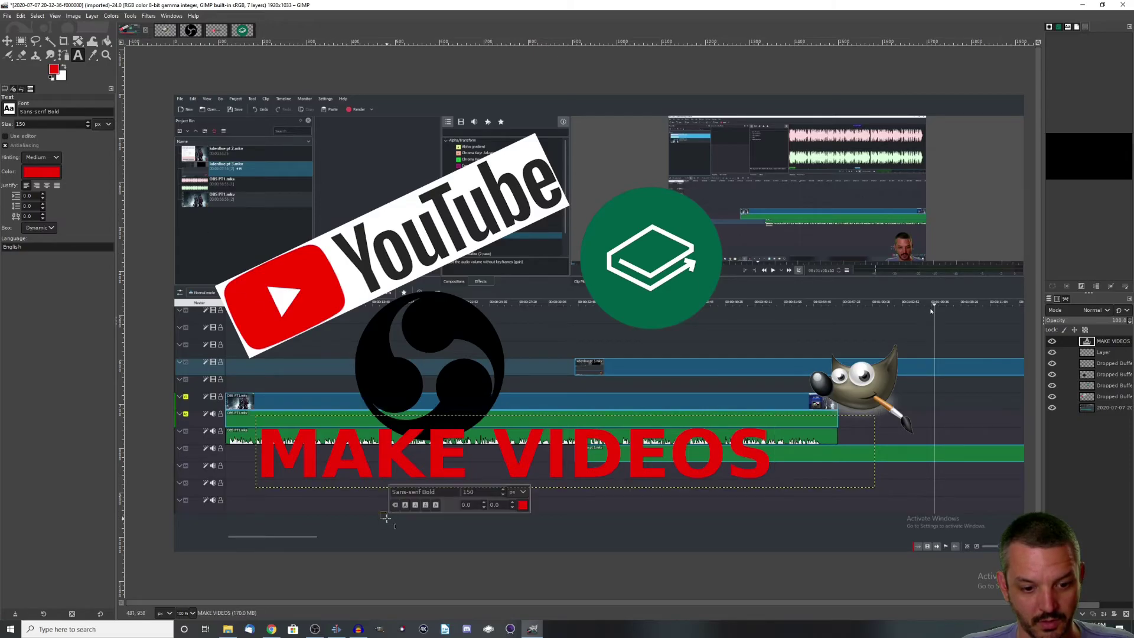
left_click_drag(258, 502, 966, 548)
key("ctrl+v")
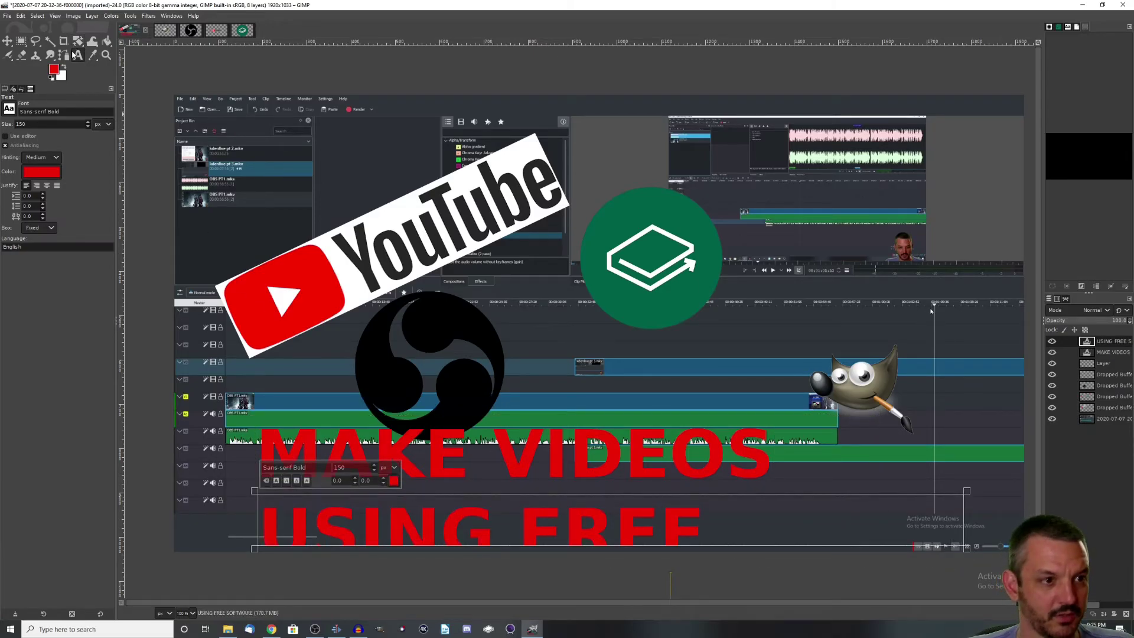
- Move both text lines toward the image's left edge, with USING FREE SOFTWARE close beneath MAKE VIDEOS
left_click(7, 41)
left_click_drag(437, 453, 356, 455)
left_click(401, 525)
left_click_drag(404, 526, 329, 508)
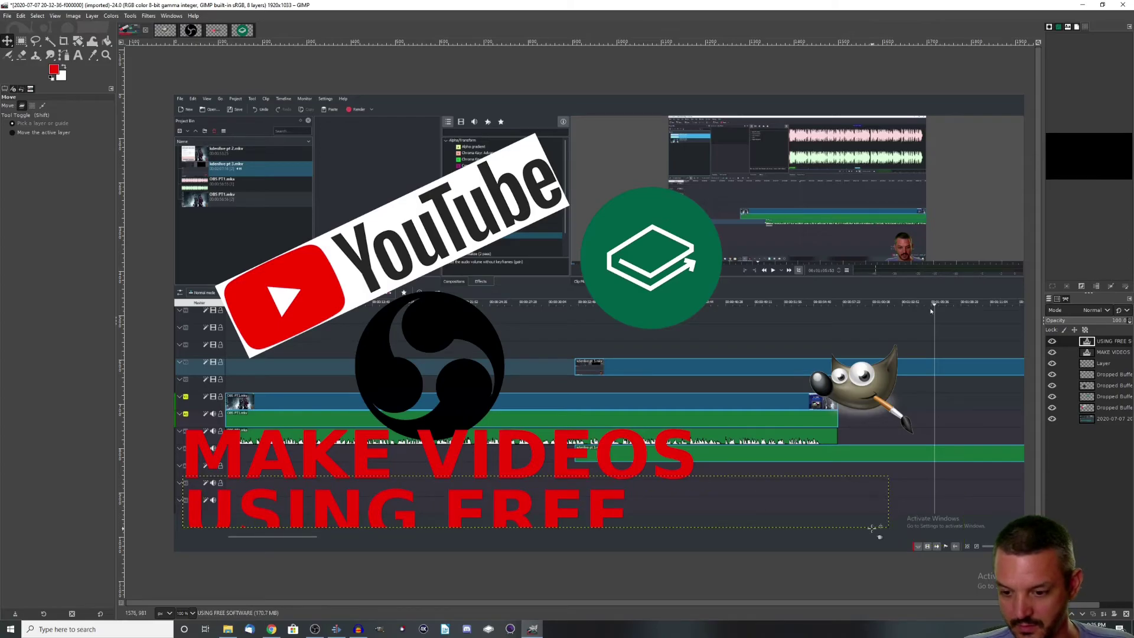
- Extend the USING FREE SOFTWARE text box down to the image's lower edge
left_click(77, 56)
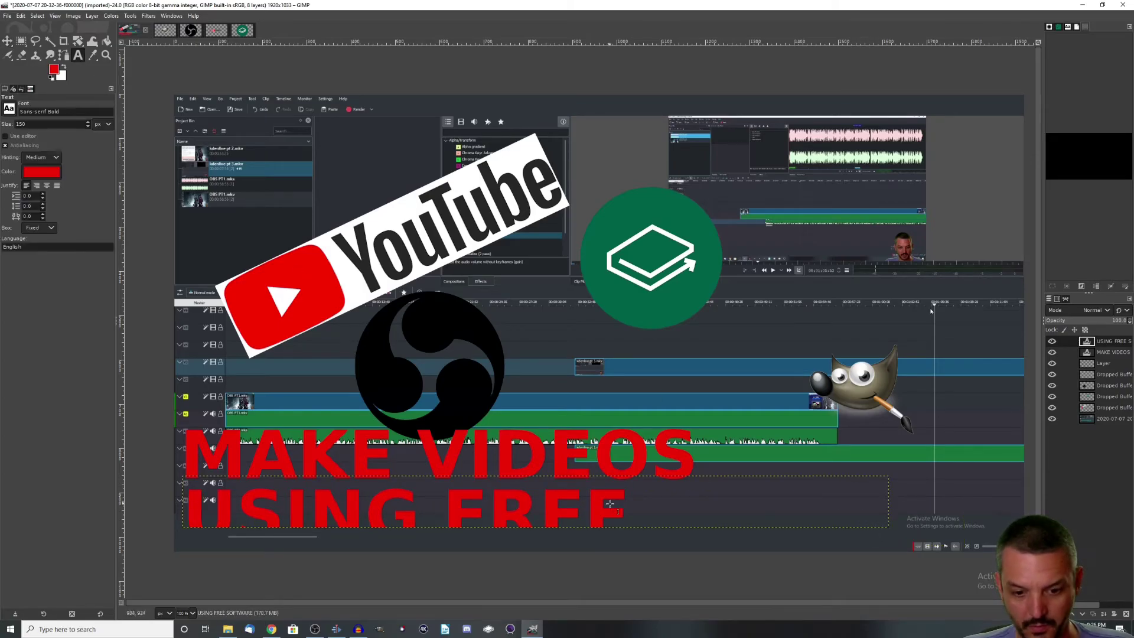
left_click(628, 528)
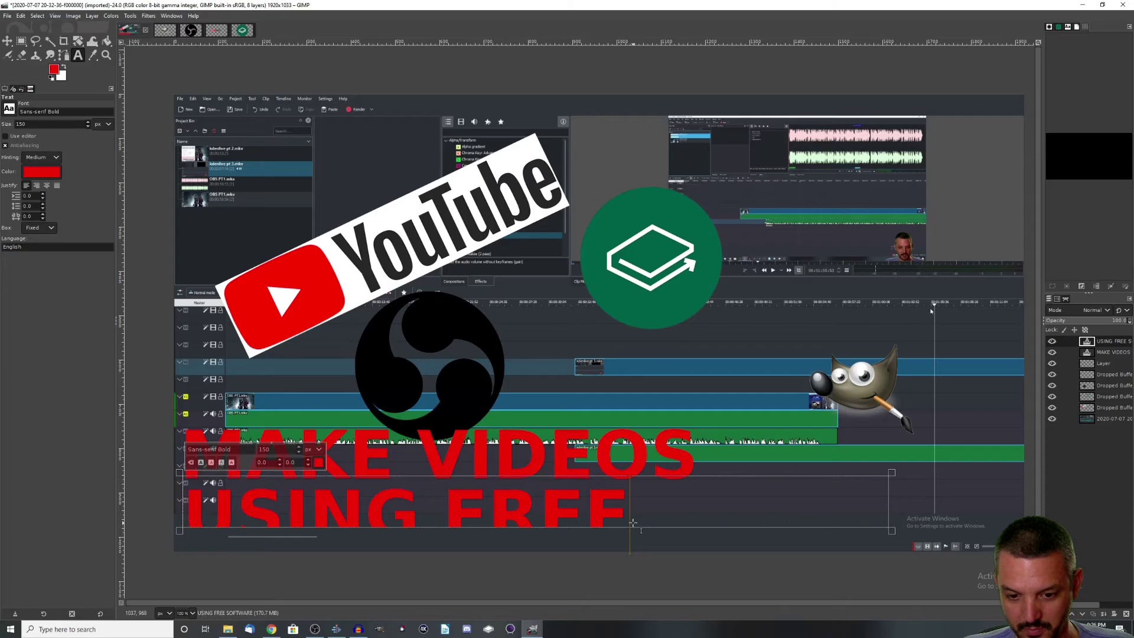
left_click_drag(635, 527, 635, 551)
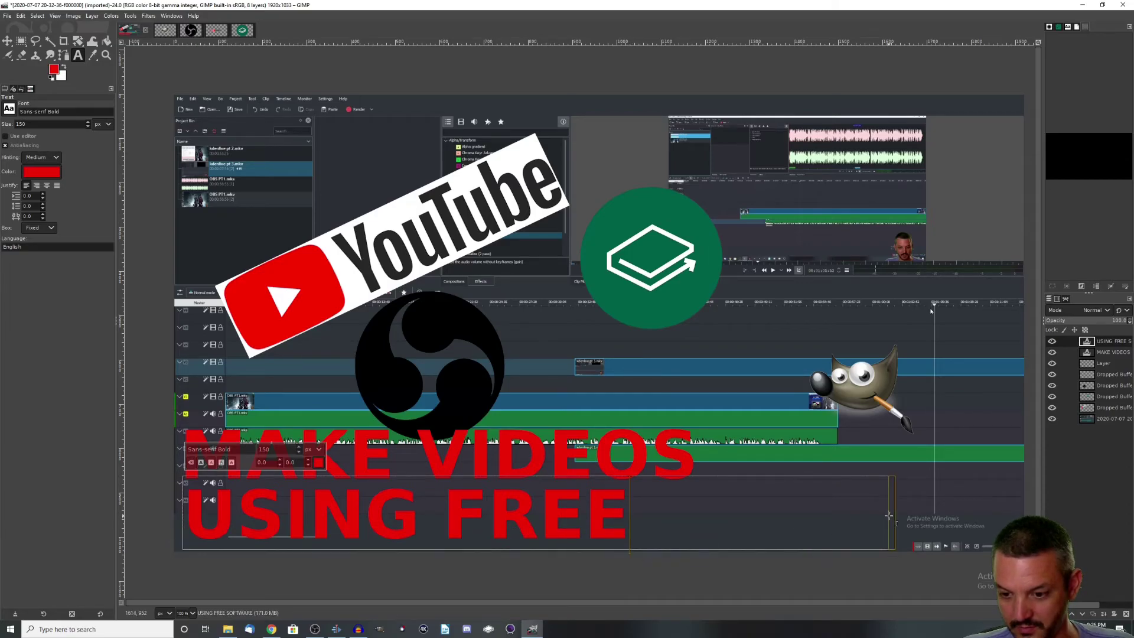
- Set the kerning of USING FREE SOFTWARE to -11.0 on a single line and move the text to the image's lower edge
left_click_drag(887, 517, 222, 395)
left_click(222, 393)
left_click(222, 392)
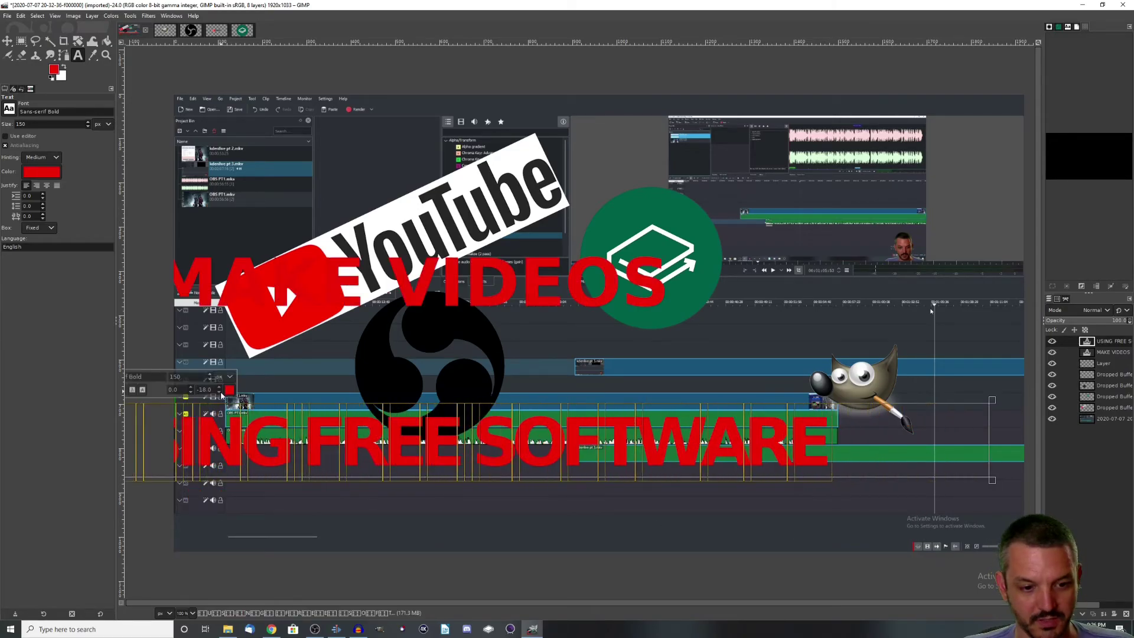
left_click(222, 392)
left_click(221, 393)
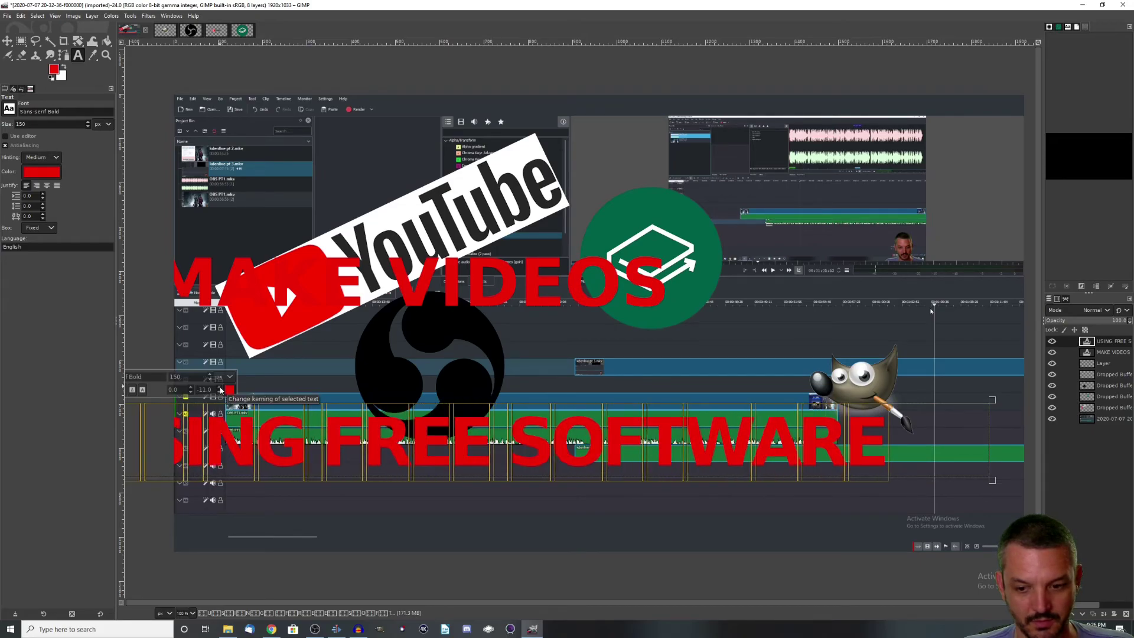
left_click(7, 40)
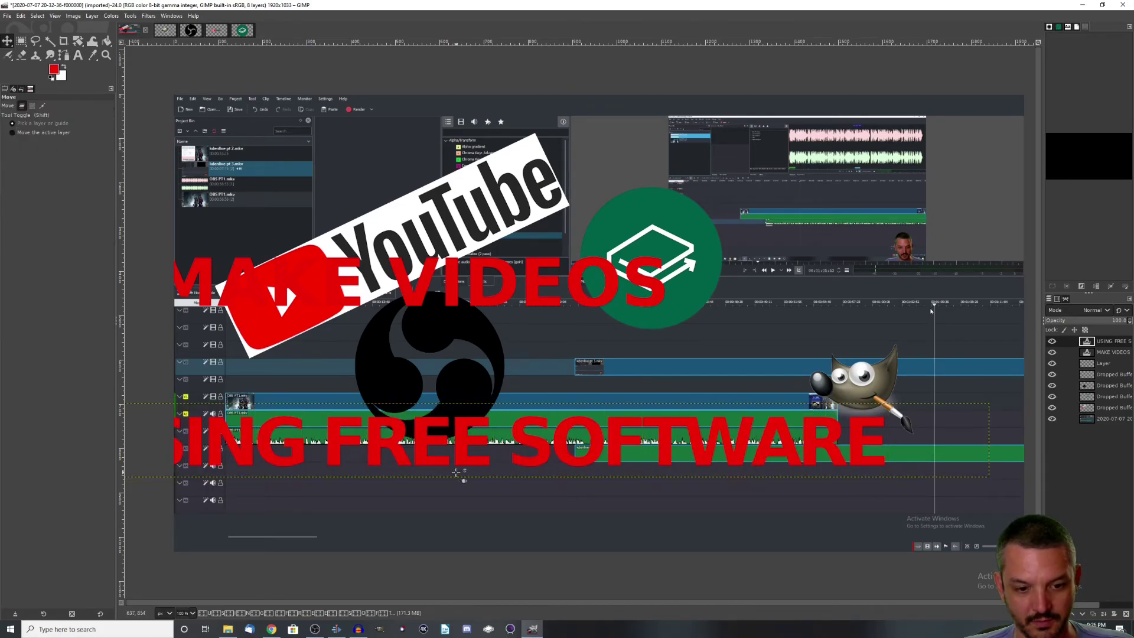
left_click_drag(435, 456, 512, 530)
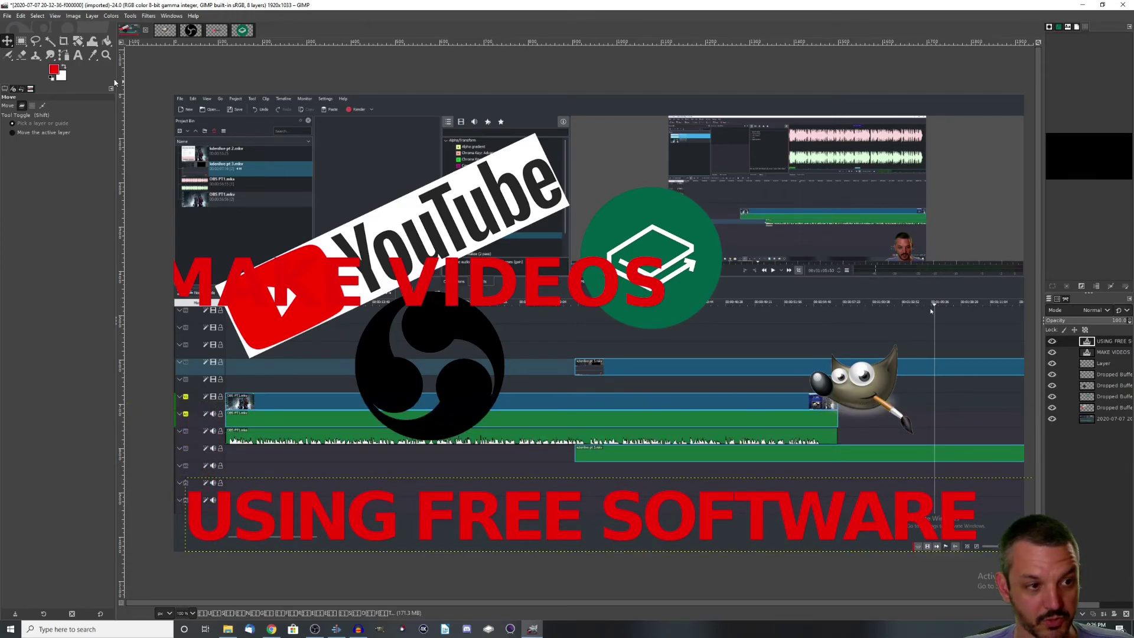
- Change the colour of the USING FREE SOFTWARE text to white
left_click(77, 55)
left_click(194, 514)
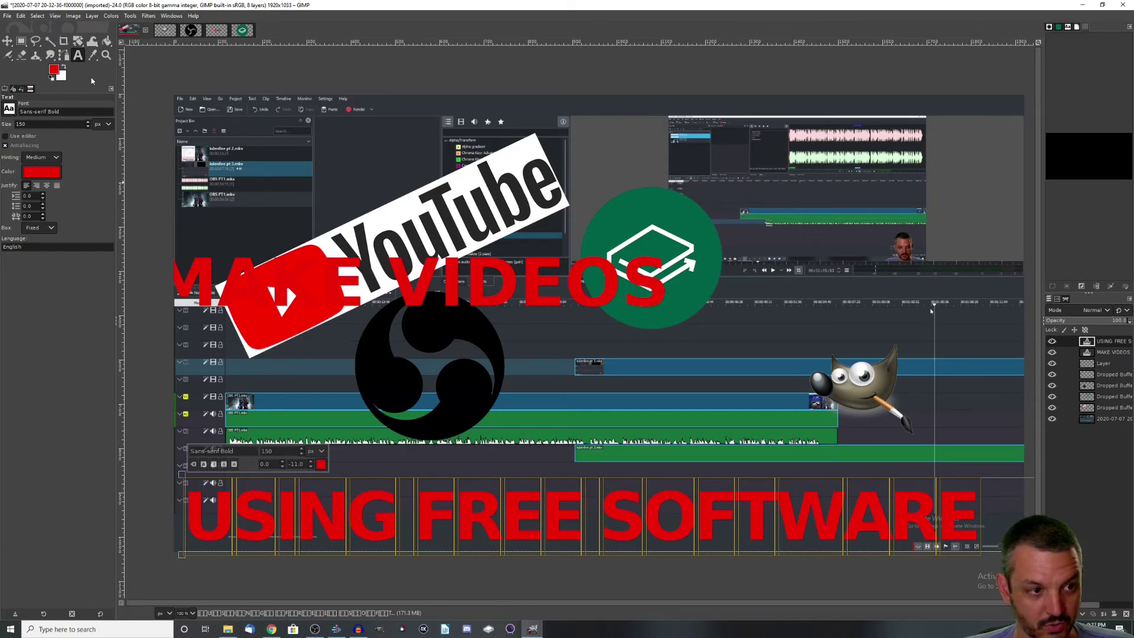
left_click(322, 464)
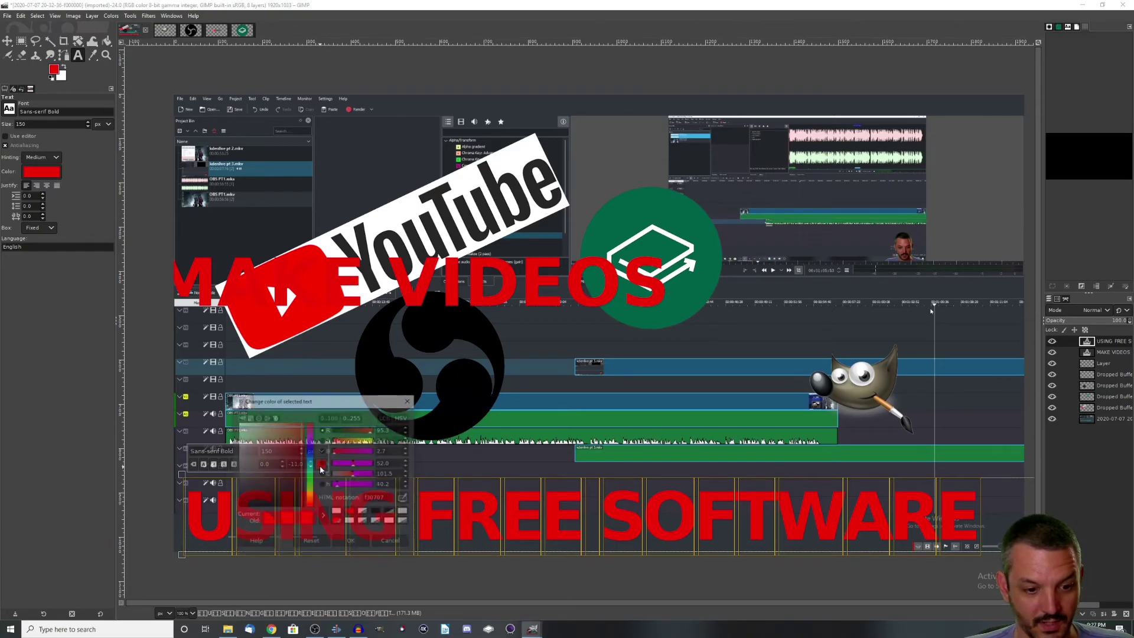
left_click(337, 513)
left_click(365, 543)
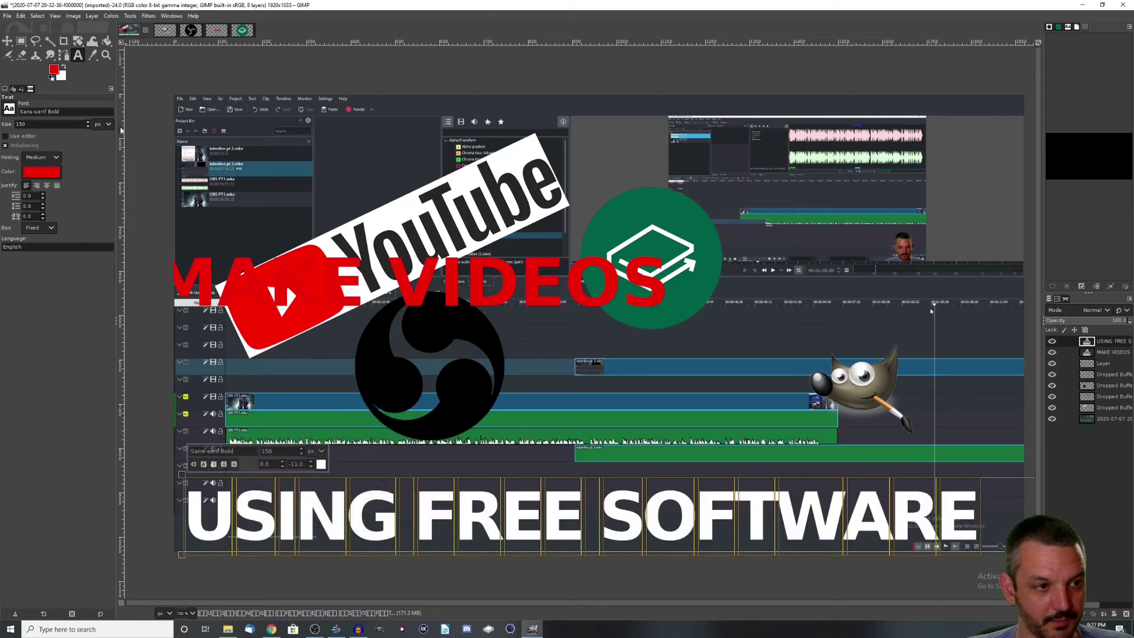
- Move MAKE VIDEOS to the middle above USING FREE SOFTWARE, and shift the YouTube and OBS logos higher in the image
left_click(7, 40)
left_click_drag(409, 292, 541, 458)
left_click_drag(408, 259, 381, 217)
left_click_drag(439, 338, 388, 323)
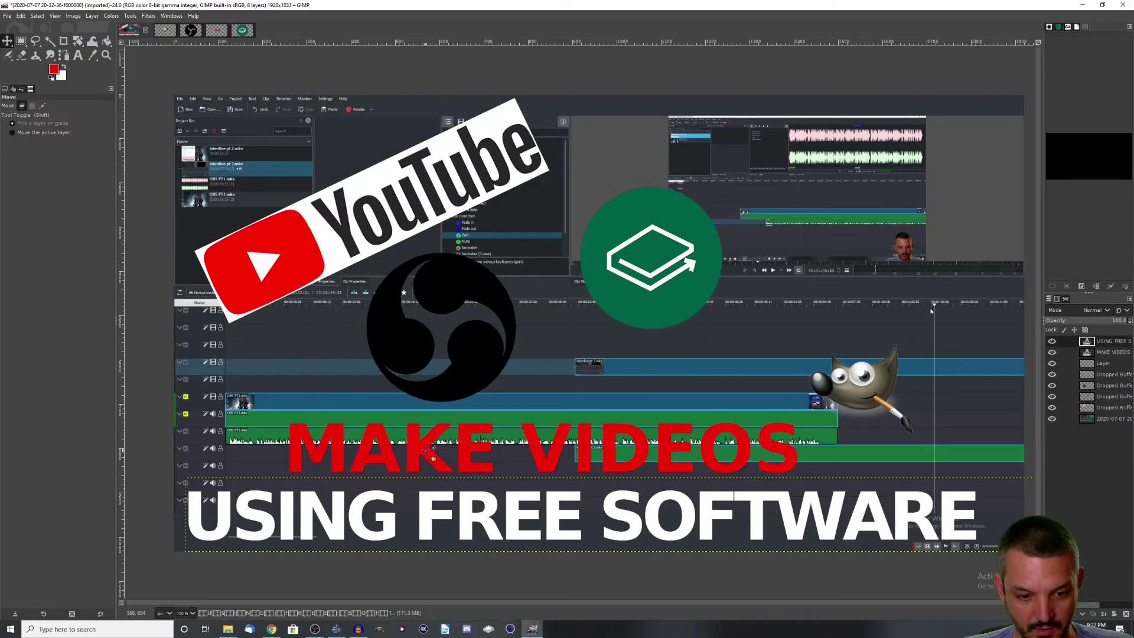